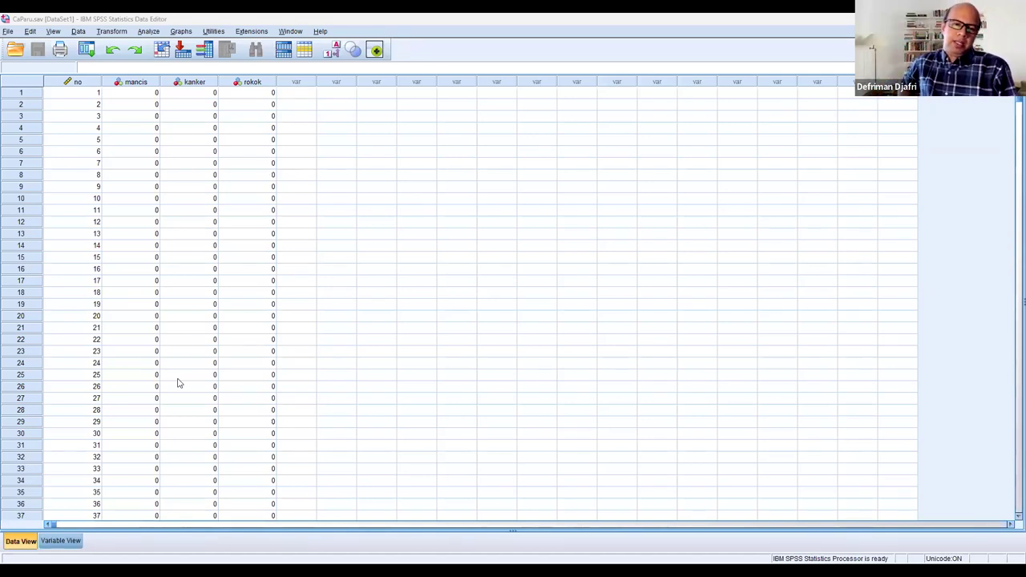
Review the names, labels, value codes and measurement levels of the dataset's variables, and return to the case data
left_click(58, 543)
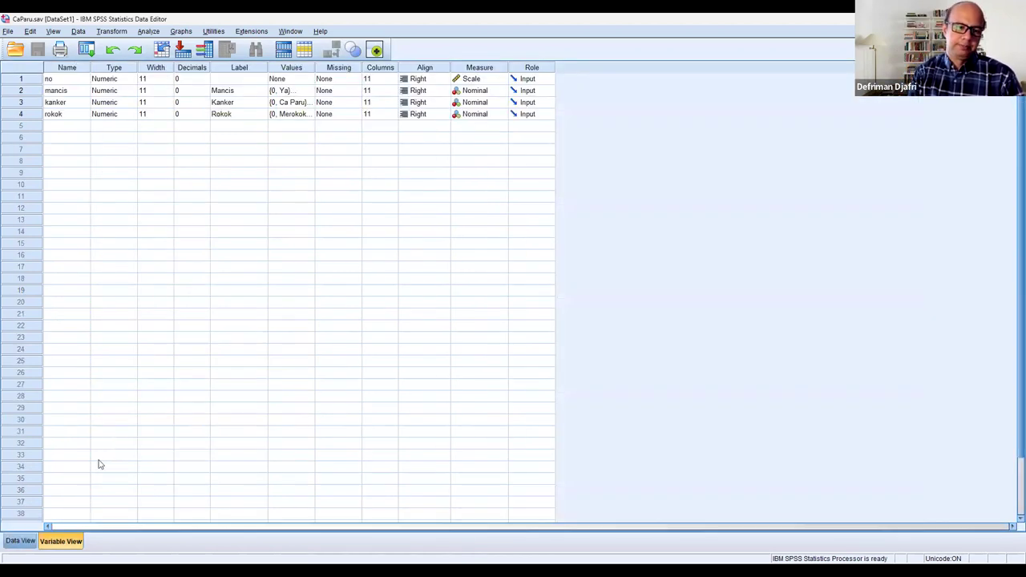
left_click(19, 543)
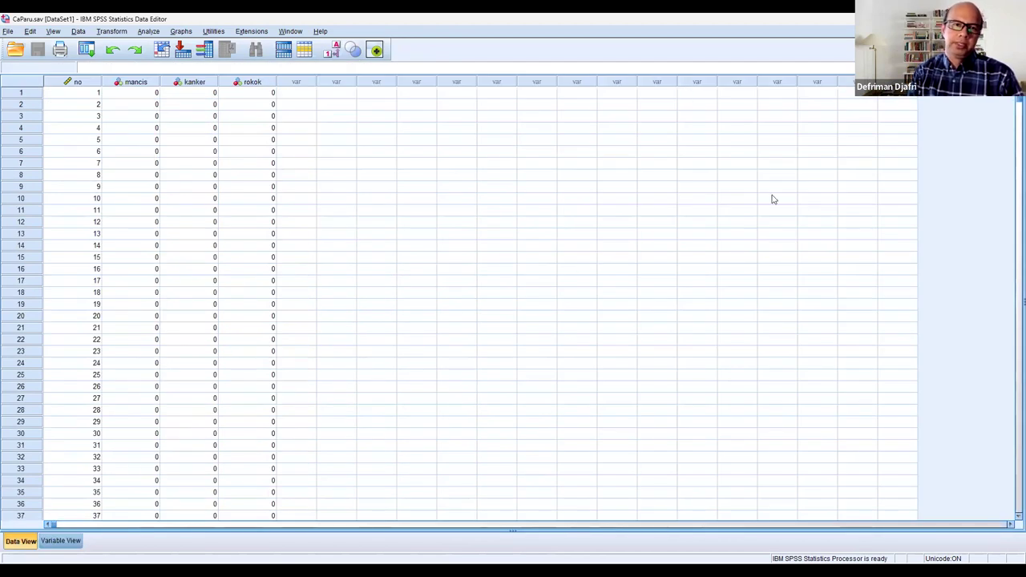
left_click(152, 35)
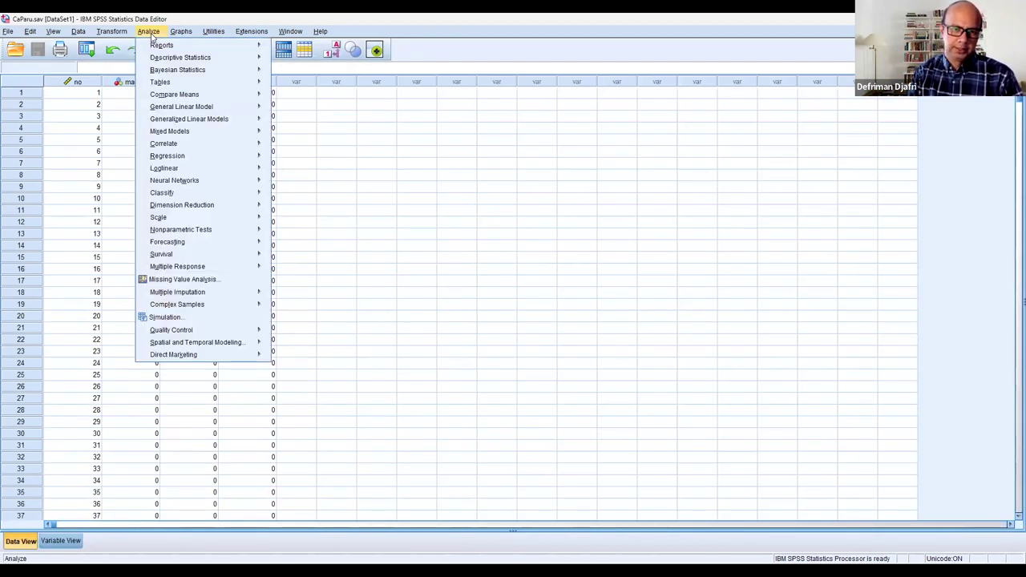
mouse_move(172, 158)
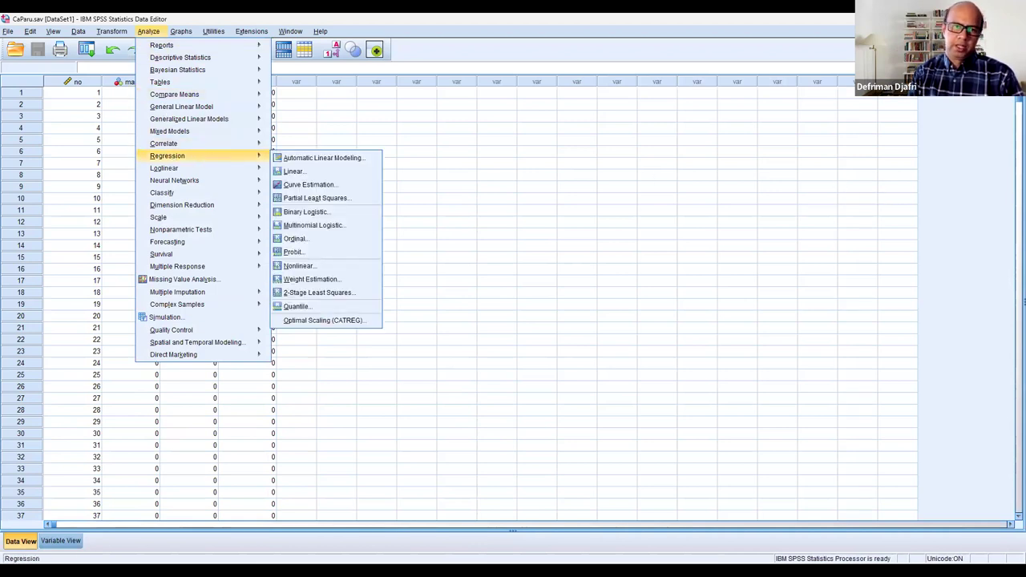
left_click(150, 33)
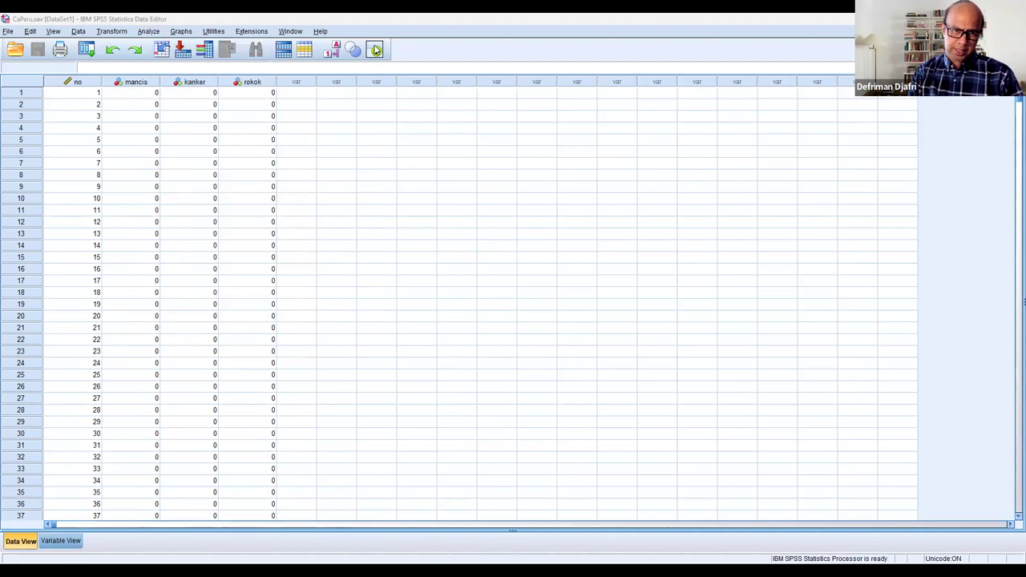
Open a binary logistic regression and clear Kanker from the dependent variable and mancis from the covariates
left_click(148, 33)
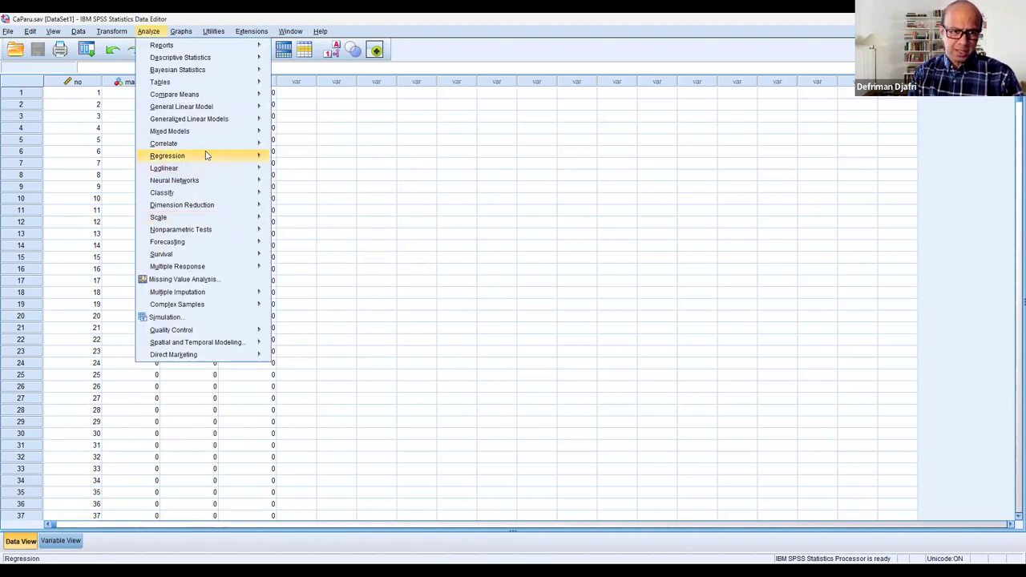
mouse_move(204, 155)
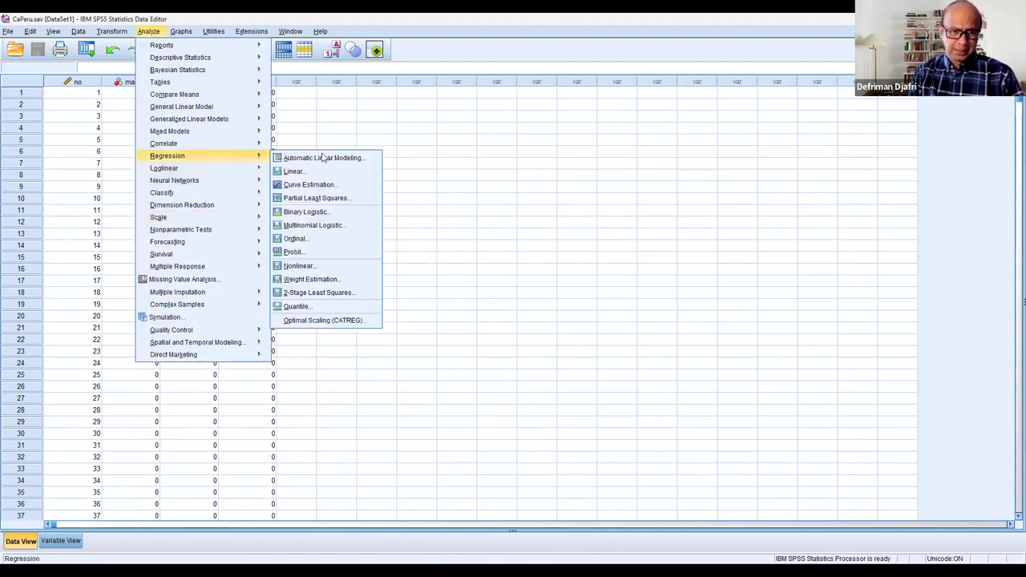
left_click(359, 215)
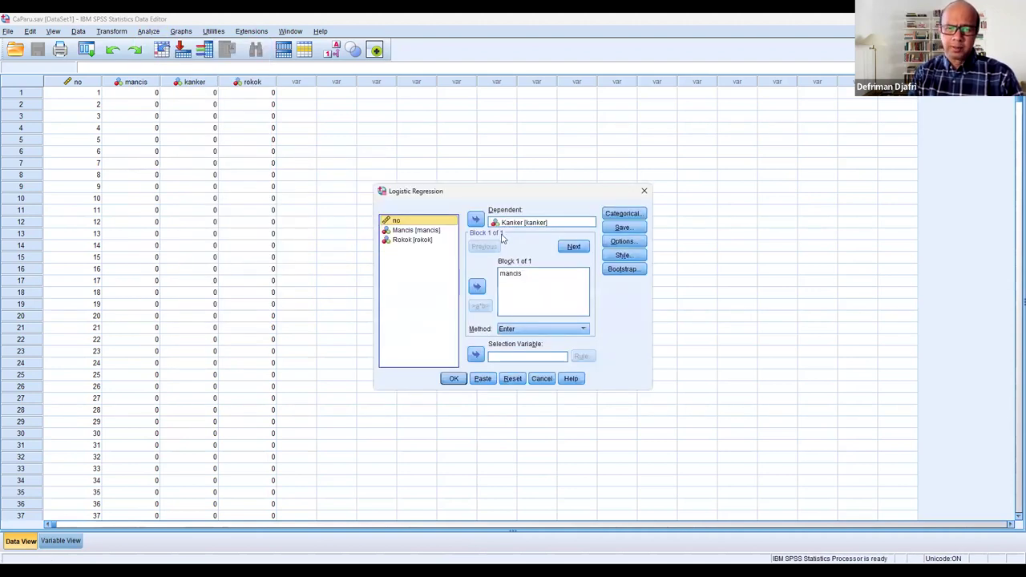
left_click(486, 224)
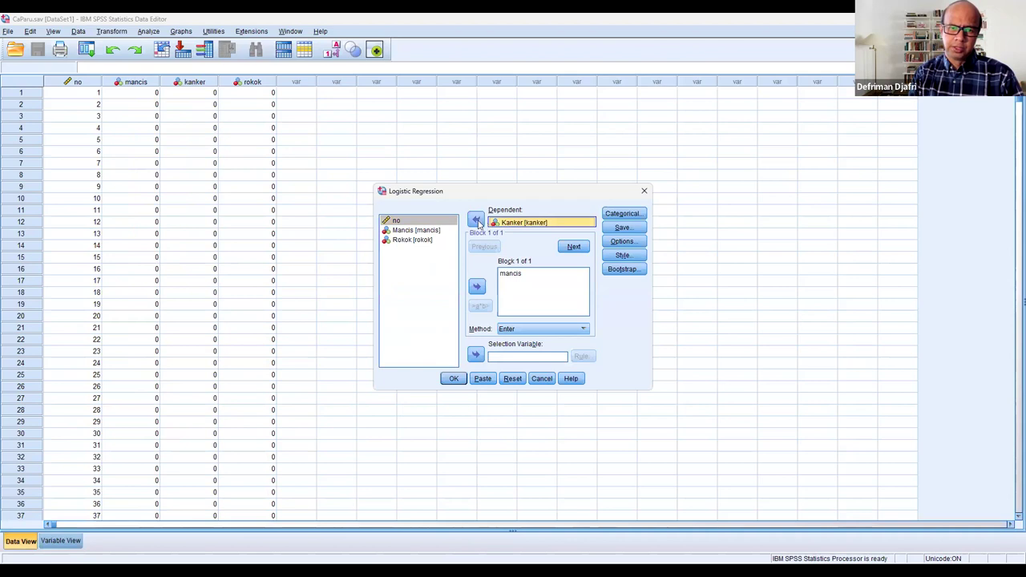
left_click(475, 220)
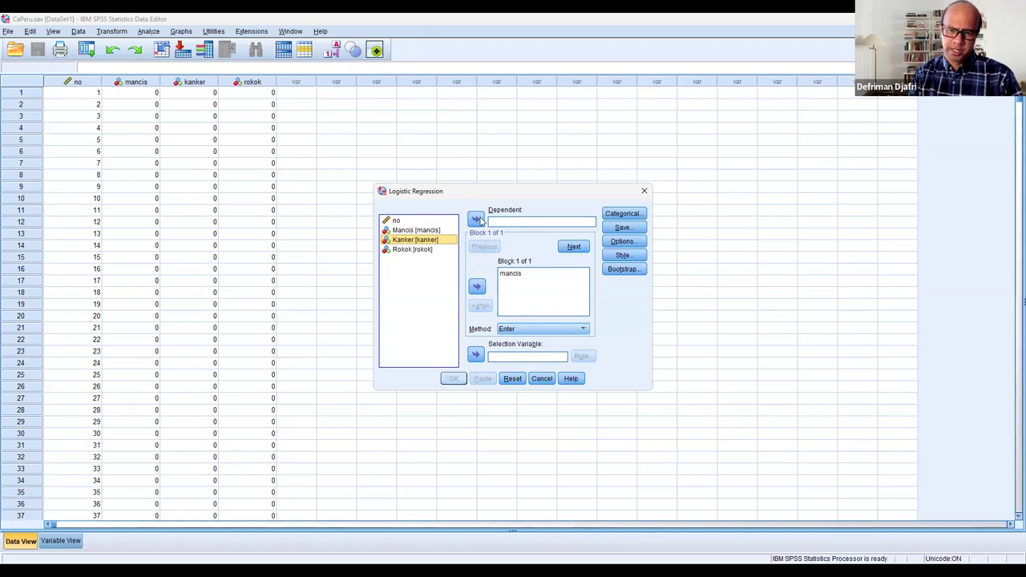
left_click(514, 274)
left_click(477, 287)
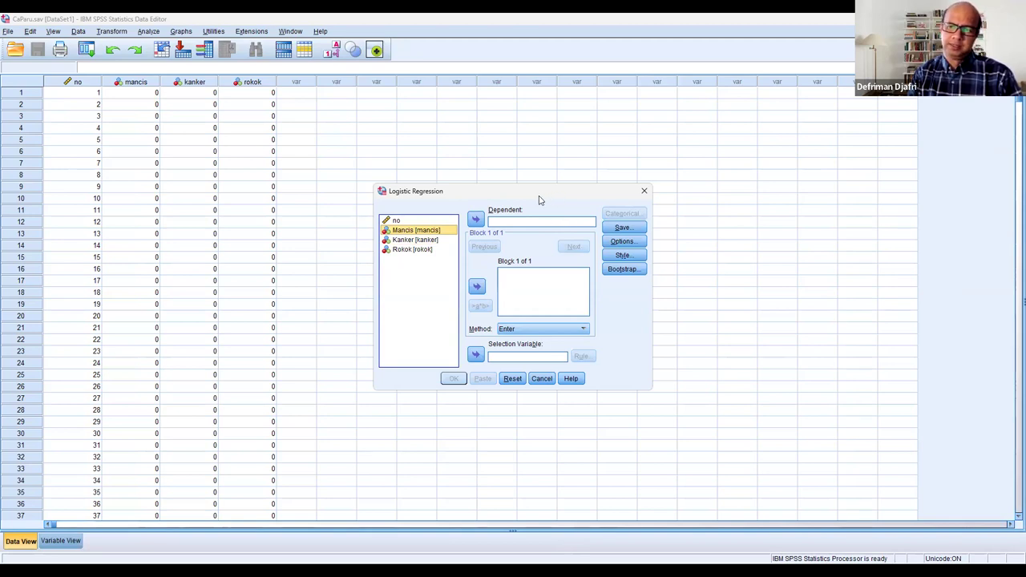
Run the binary logistic regression with Kanker as the dependent variable and Mancis as the only covariate, using the Enter method
left_click_drag(539, 199, 521, 188)
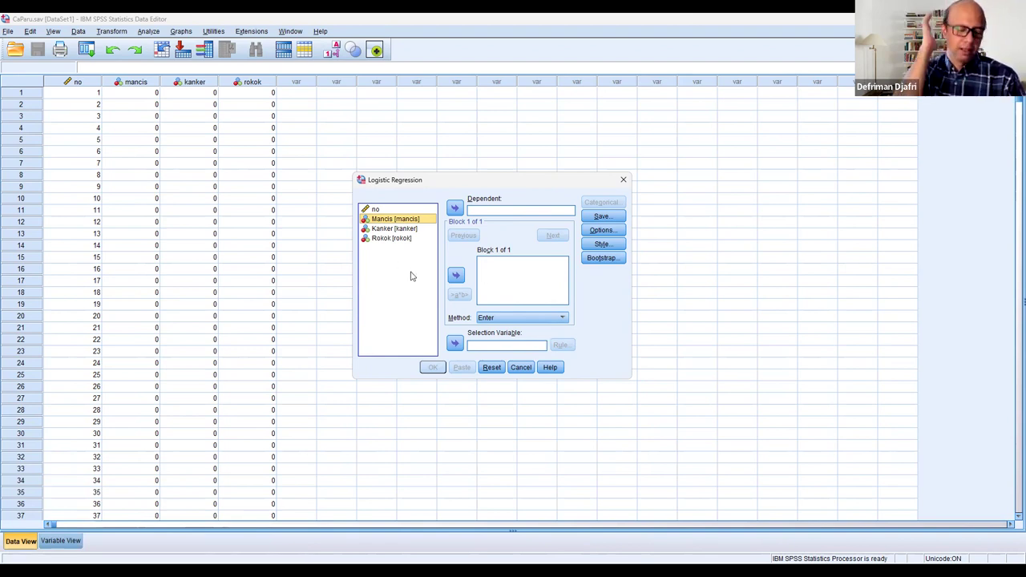
left_click(417, 230)
left_click(455, 209)
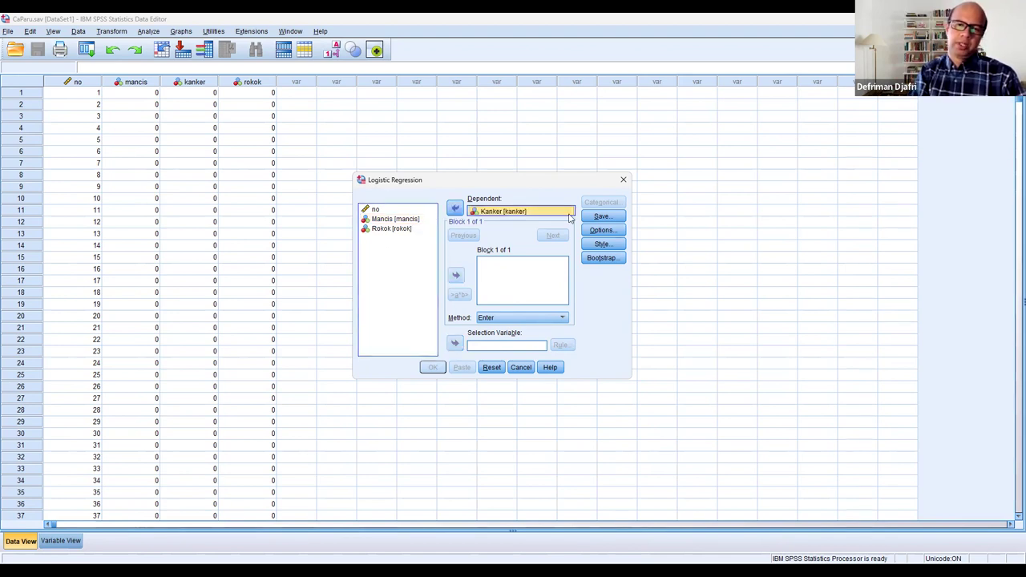
left_click(404, 219)
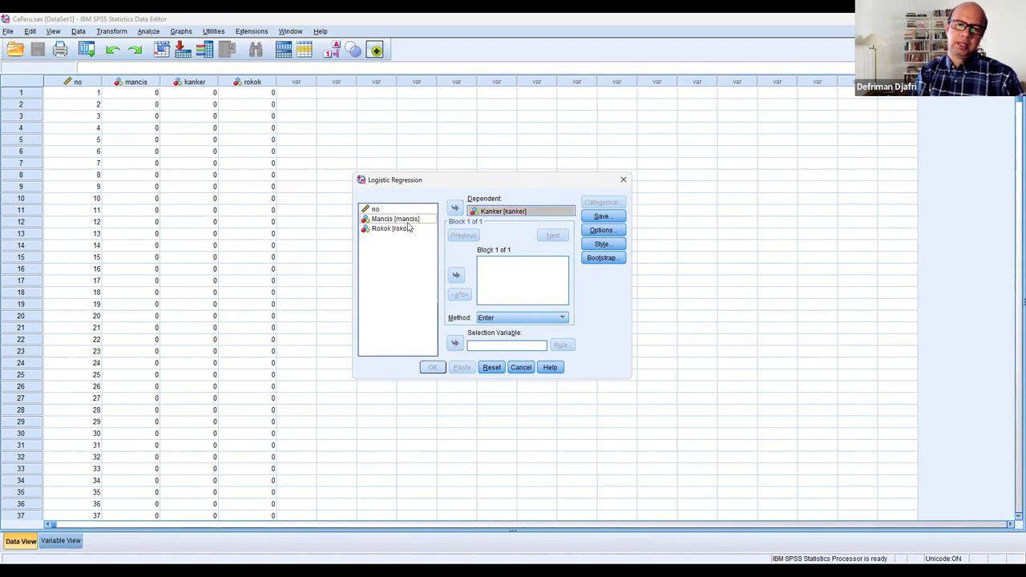
left_click(457, 276)
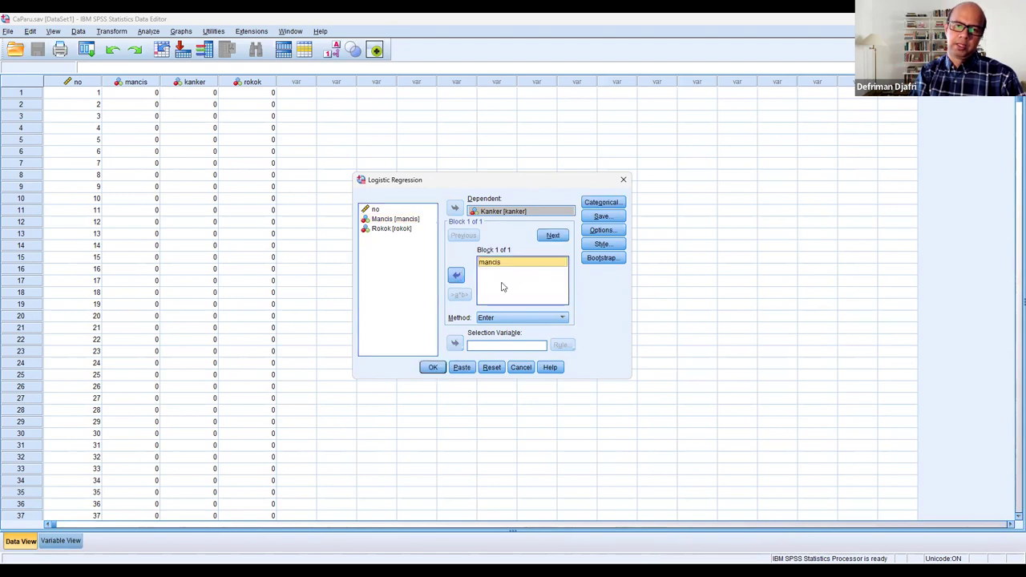
left_click(561, 319)
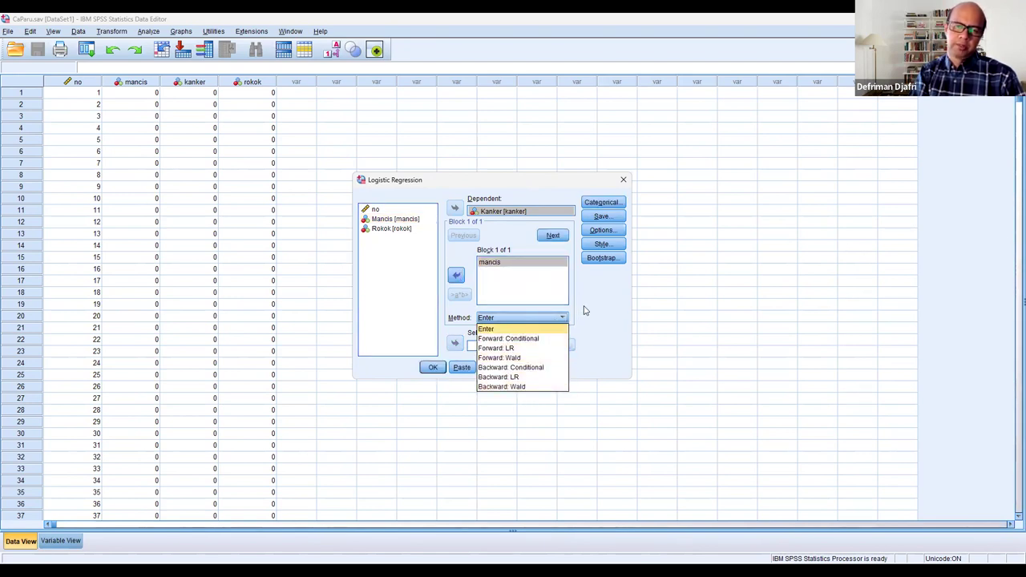
left_click(586, 311)
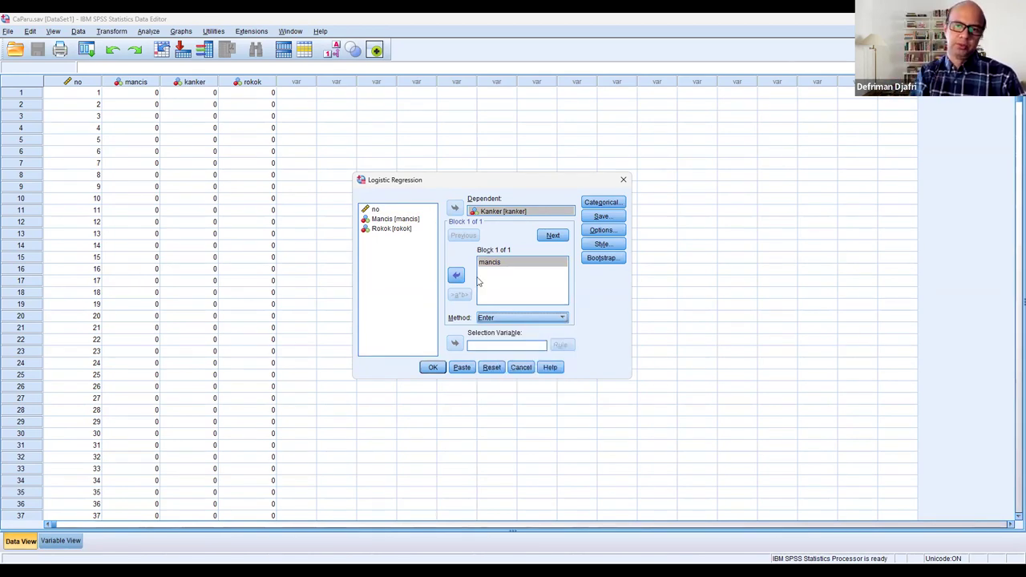
left_click(434, 367)
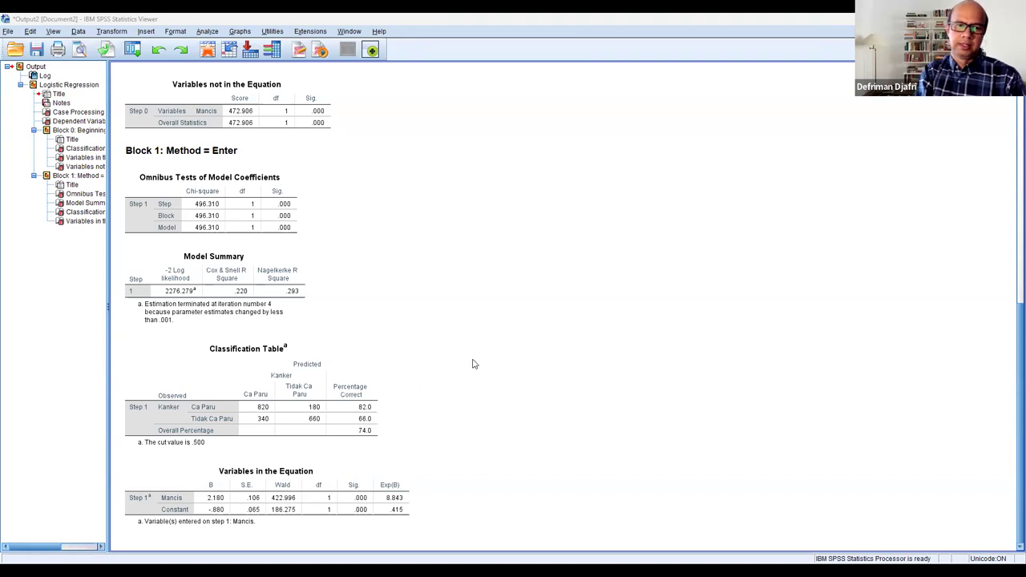
Examine the model summary, classification table and Variables in the Equation table for the Mancis model
left_click(293, 280)
scroll(305, 279, "up", 5)
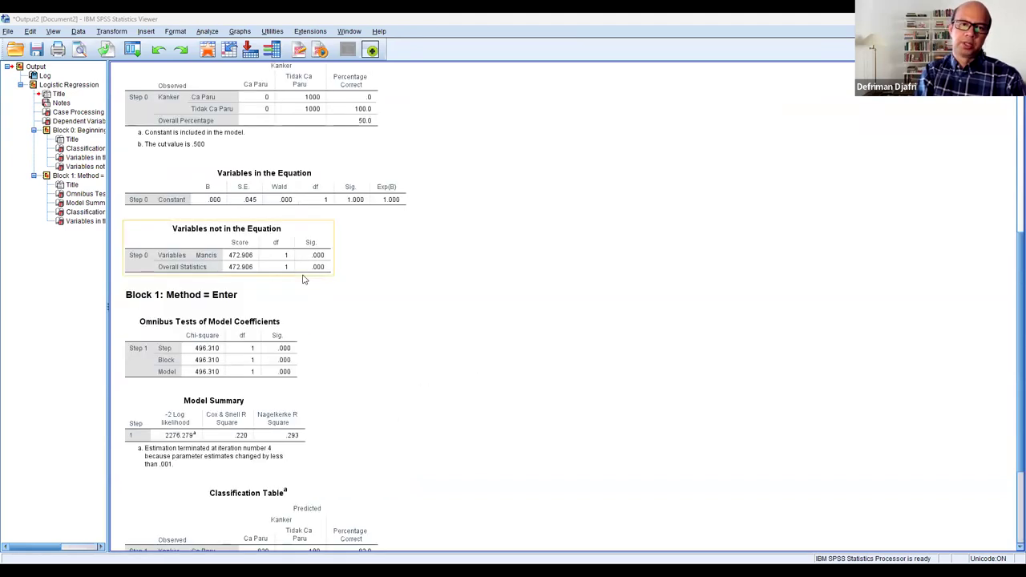
scroll(305, 279, "down", 10)
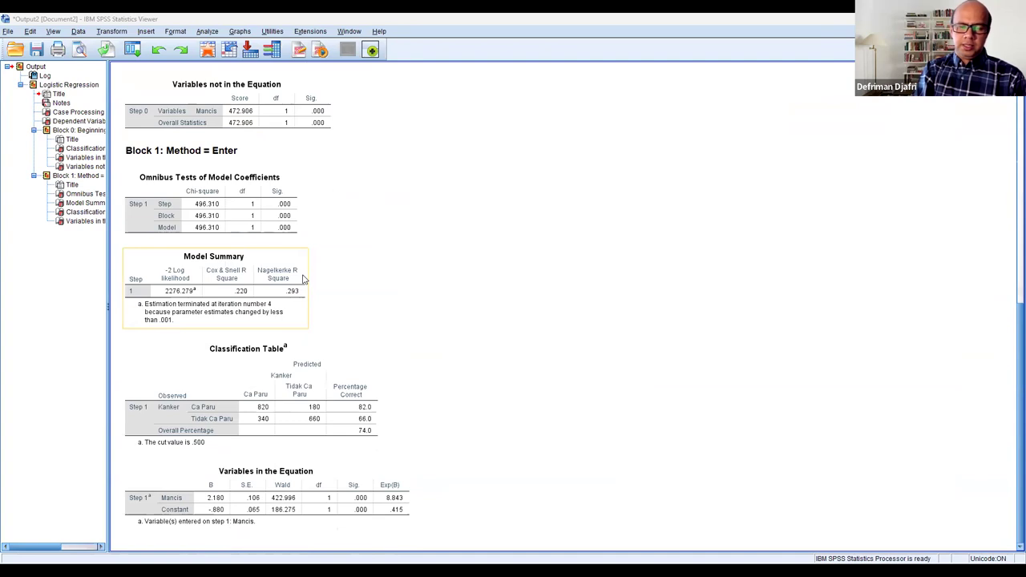
left_click(256, 370)
left_click(349, 500)
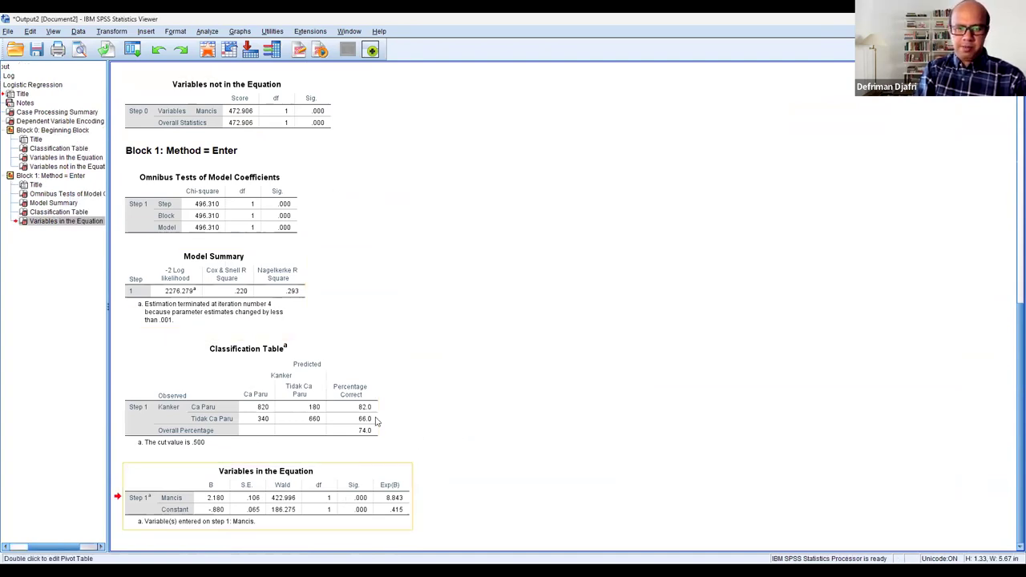
left_click(428, 478)
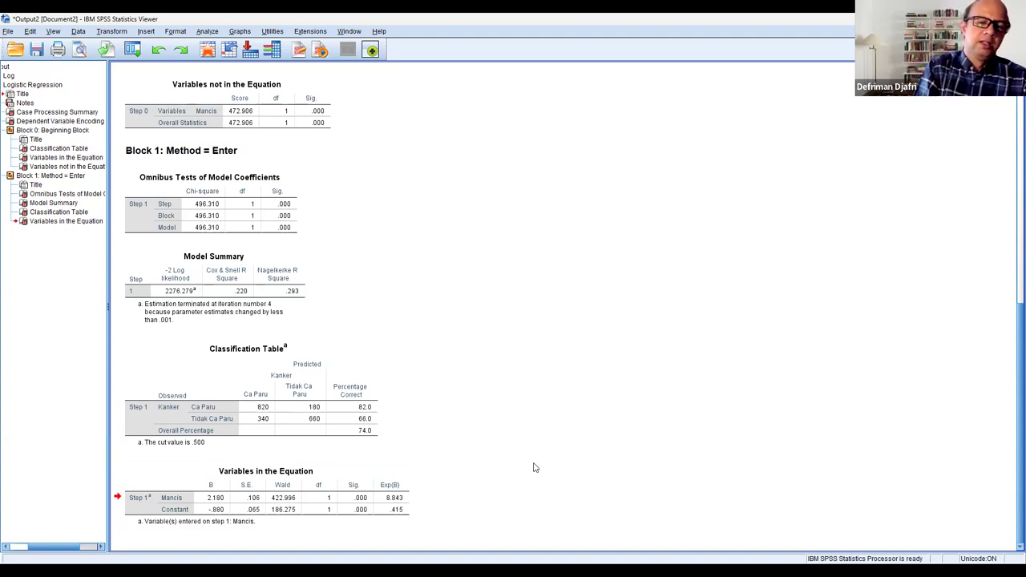
Run another binary logistic regression for Kanker with both Mancis and Rokok as covariates, using the Enter method
left_click(207, 32)
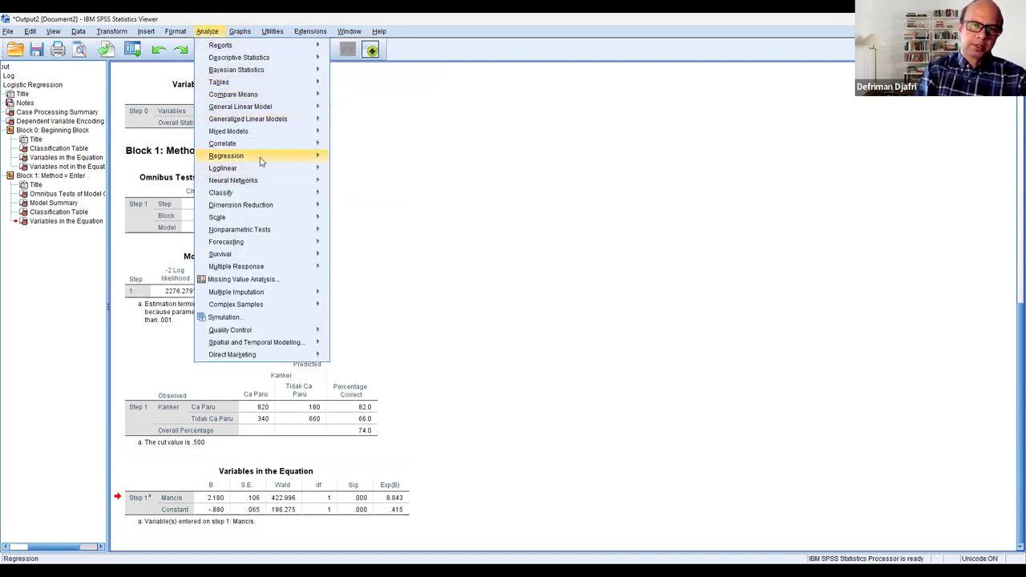
mouse_move(260, 162)
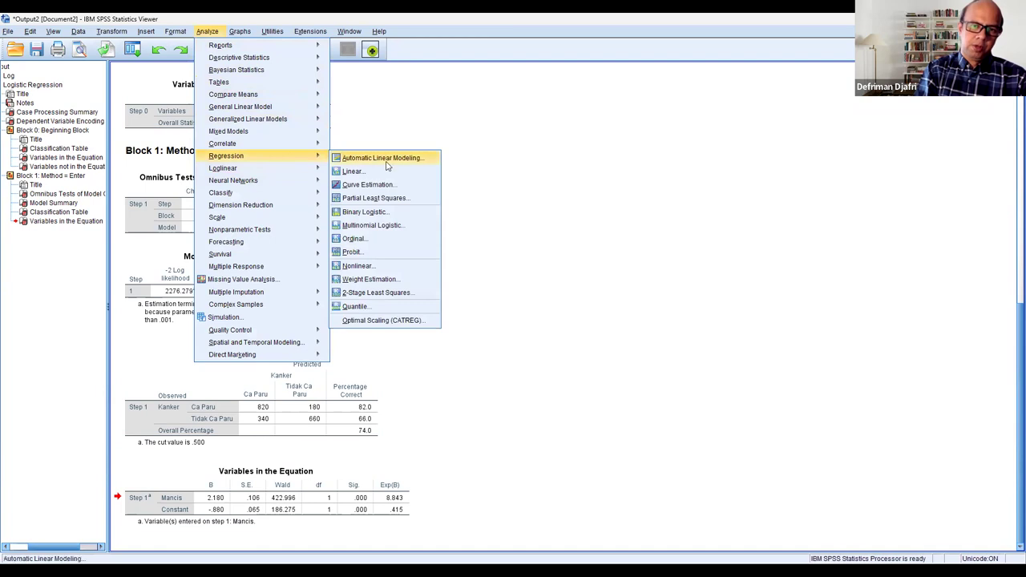
left_click(409, 213)
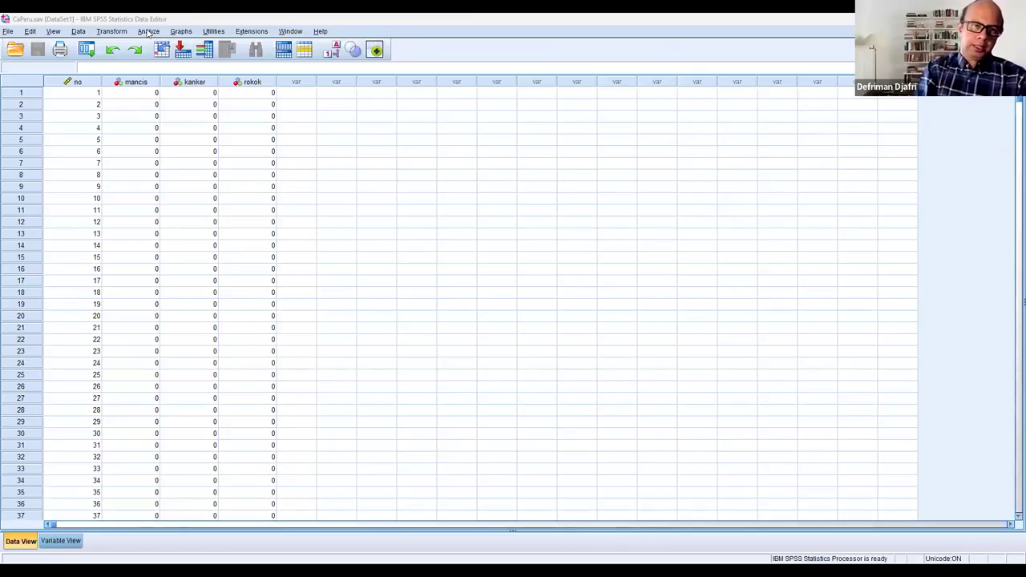
left_click(148, 32)
mouse_move(239, 162)
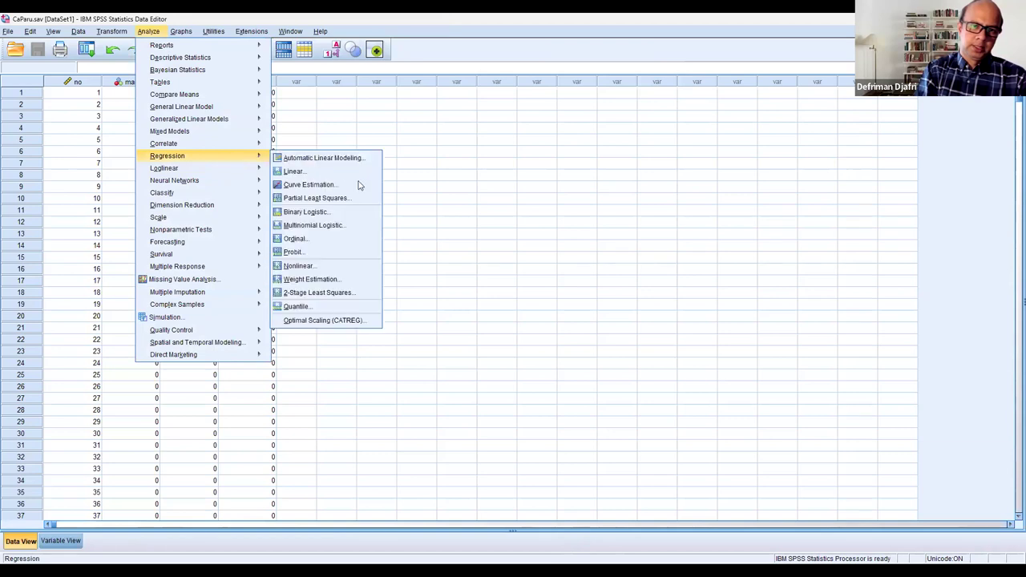
left_click(341, 211)
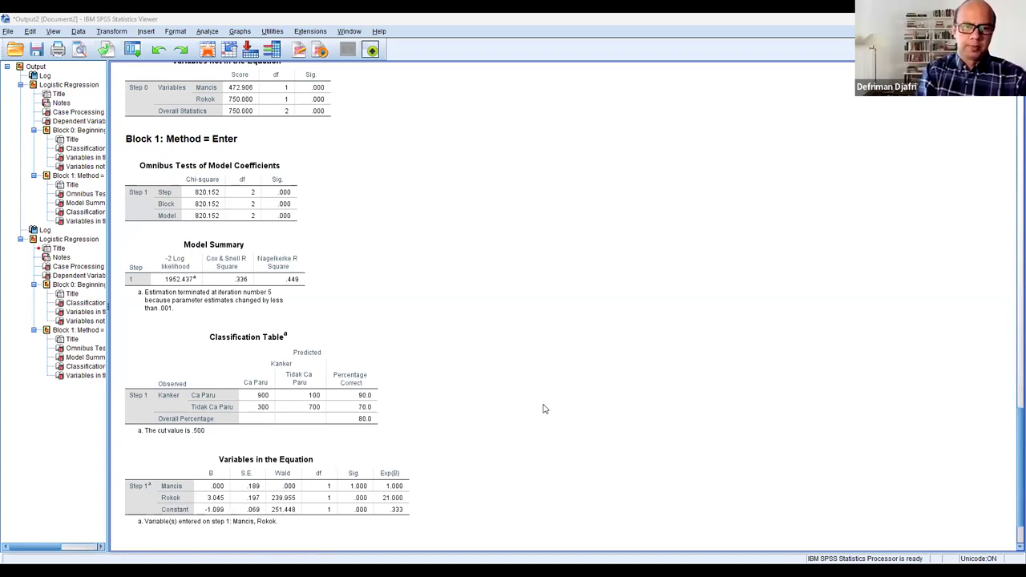
Examine the significance and Exp(B) of Mancis and Rokok in the two-covariate model's Variables in the Equation table
left_click(405, 509)
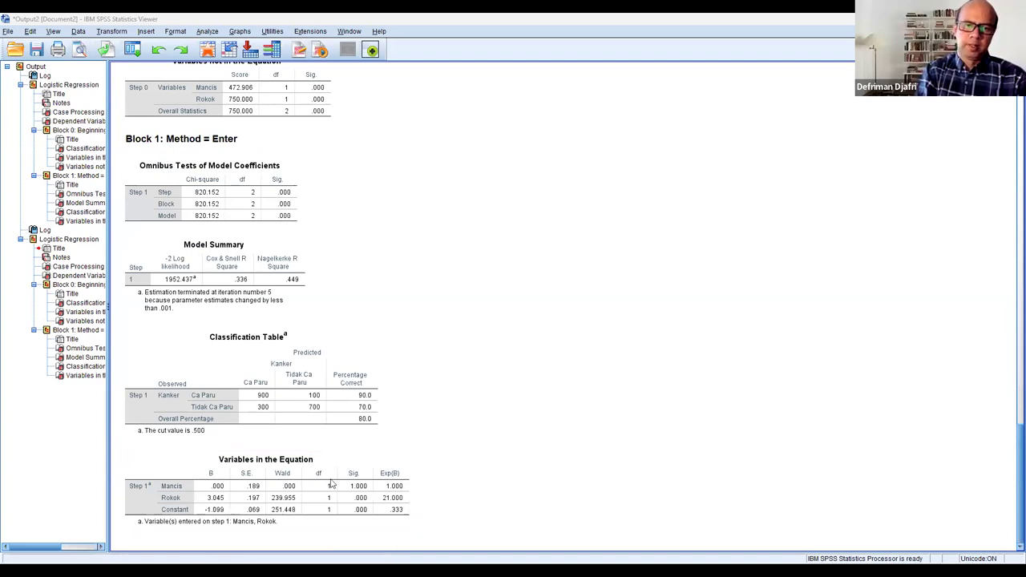
left_click(417, 496)
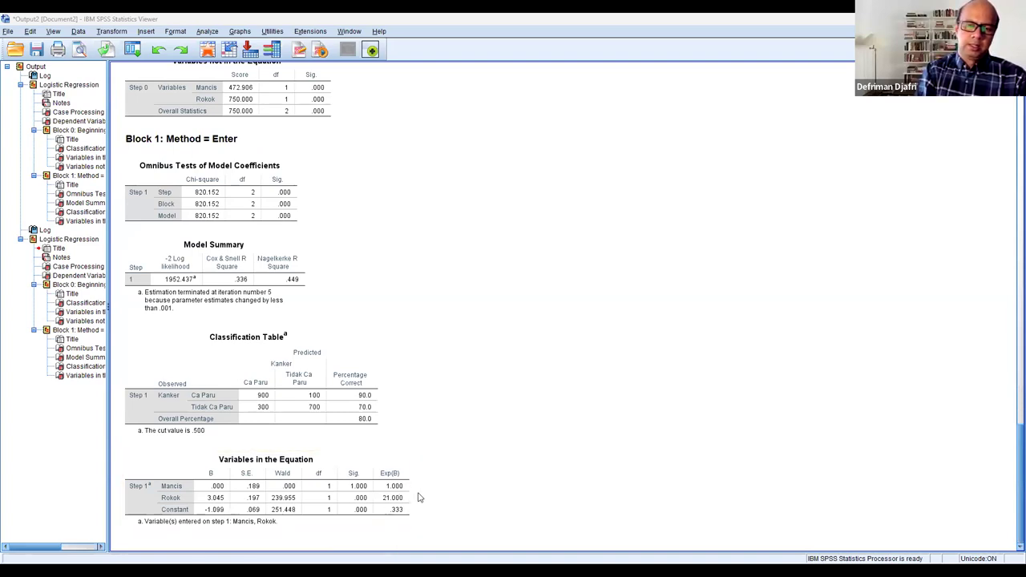
left_click(412, 493)
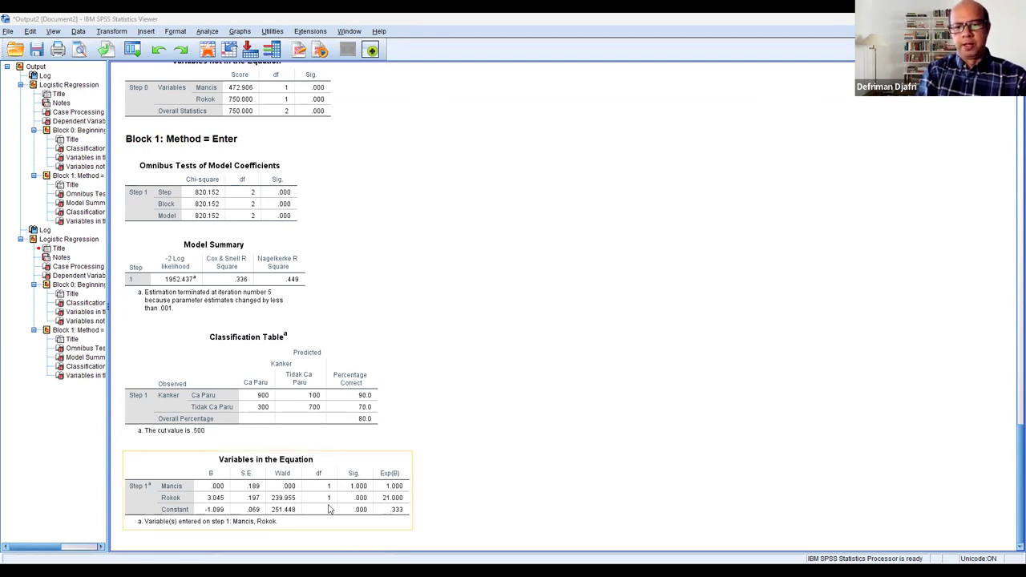
Copy the Variables in the Equation table of the Mancis and Rokok model to the clipboard
left_click(353, 490)
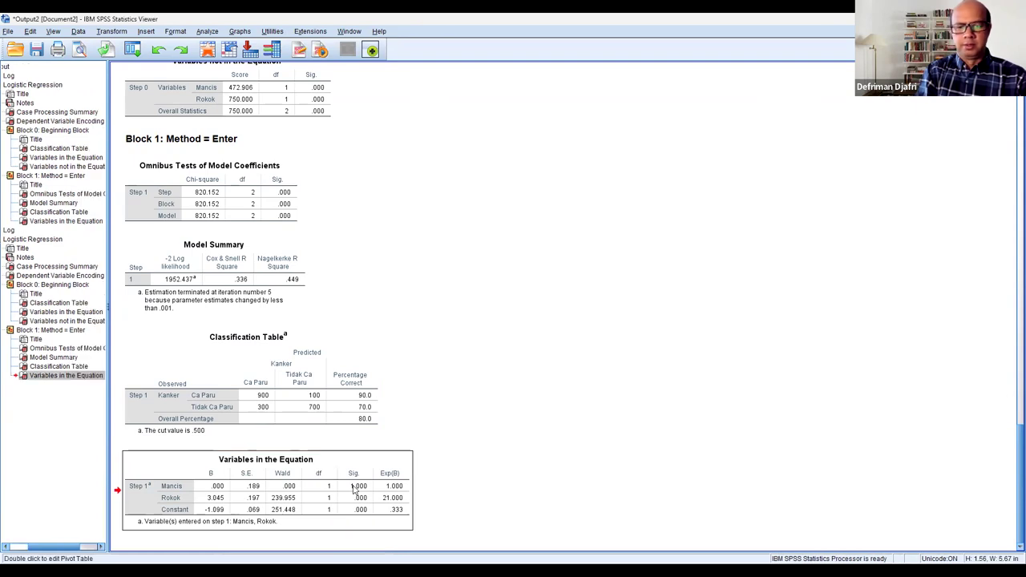
right_click(353, 489)
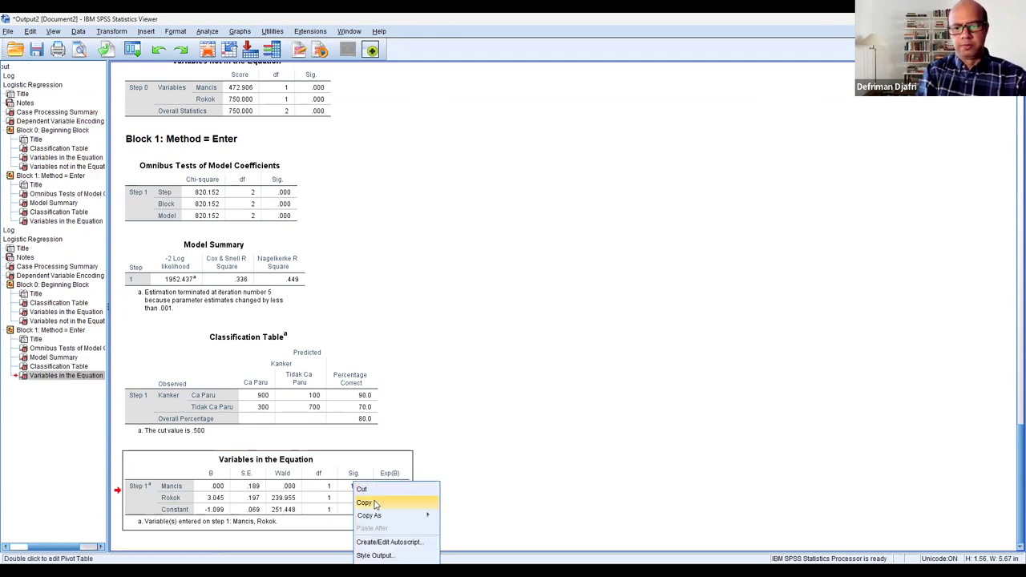
left_click(375, 504)
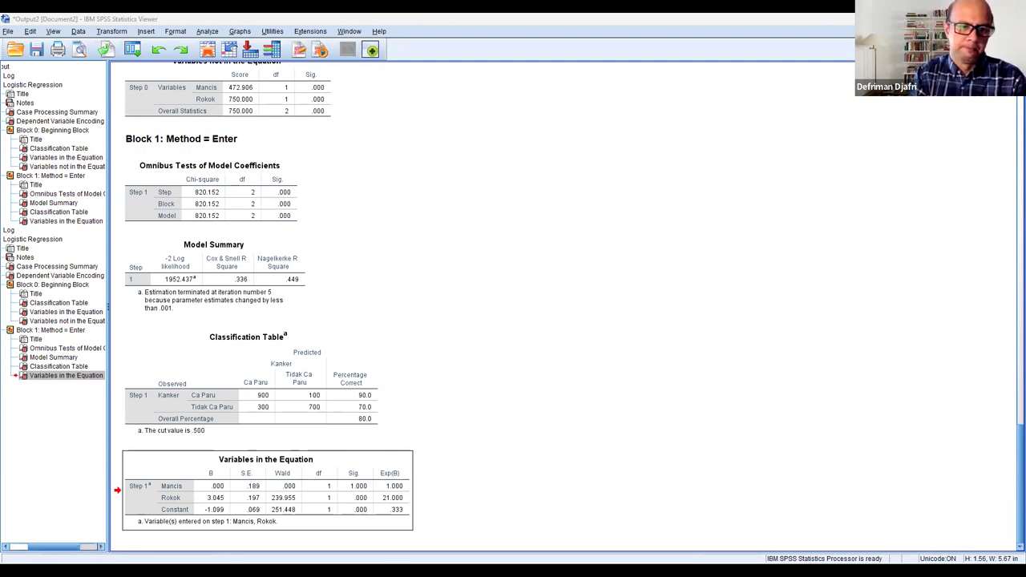
Copy the two-covariate model's Variables in the Equation table as an image
right_click(324, 477)
mouse_move(366, 510)
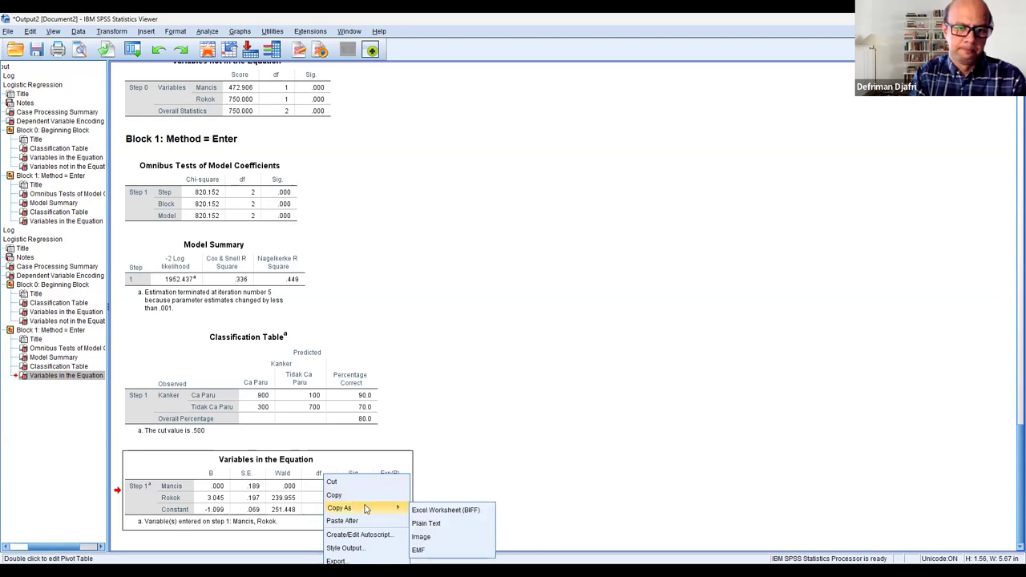
left_click(454, 538)
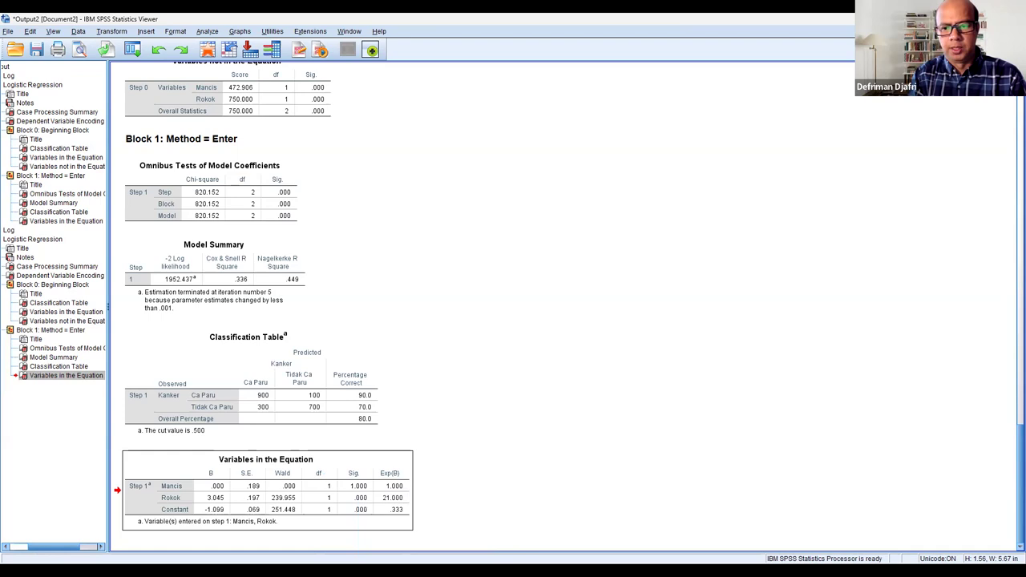
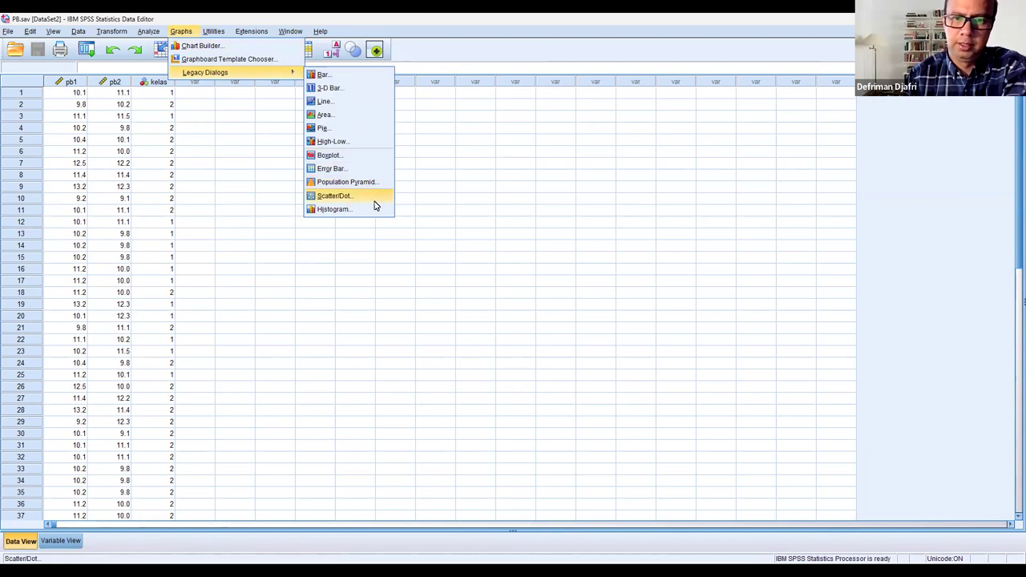
Create a simple scatterplot with Kadar Pb 2 on the Y axis and Kadar Pb 1 on the X axis
left_click(390, 201)
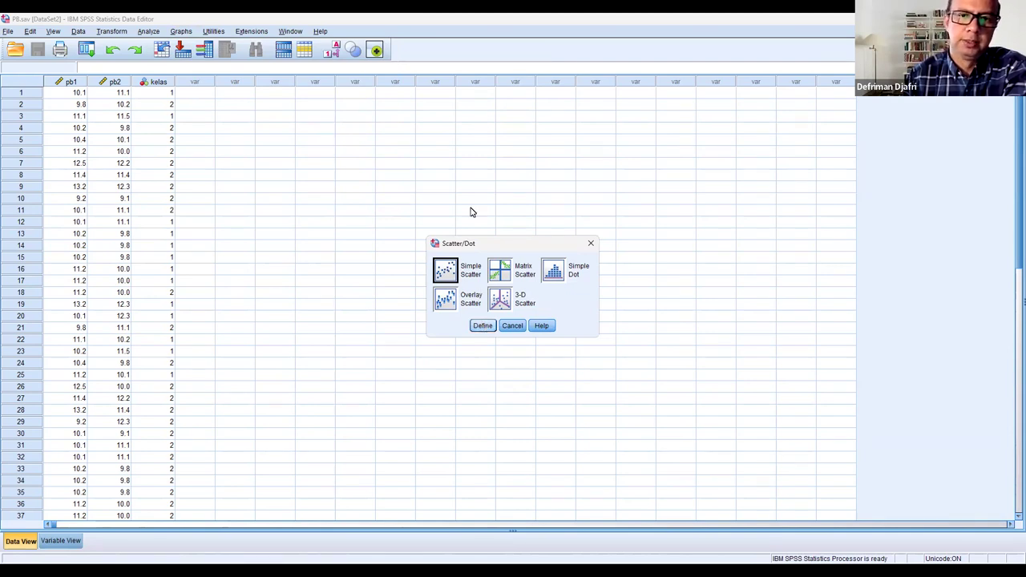
key("Return")
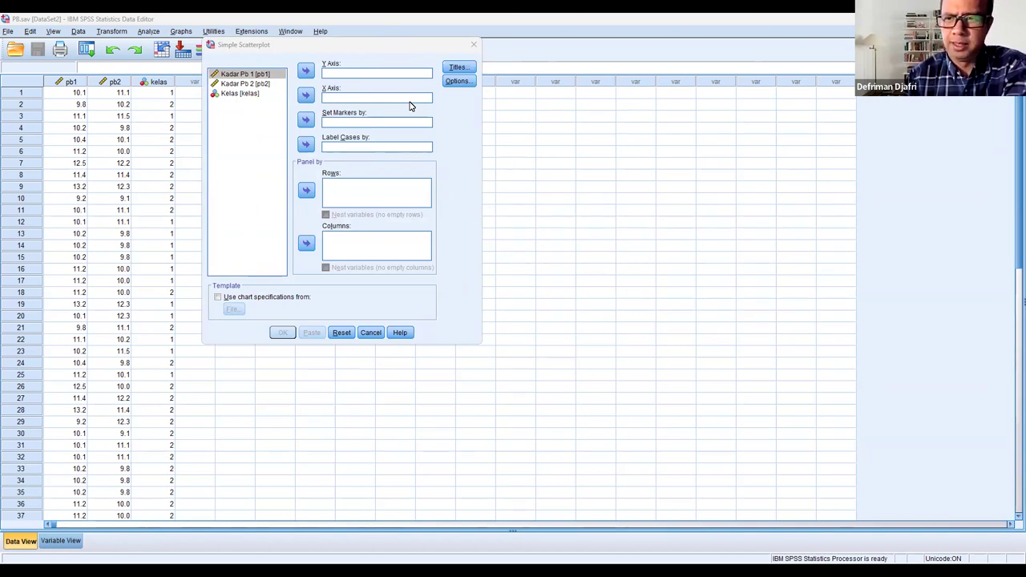
left_click(274, 83)
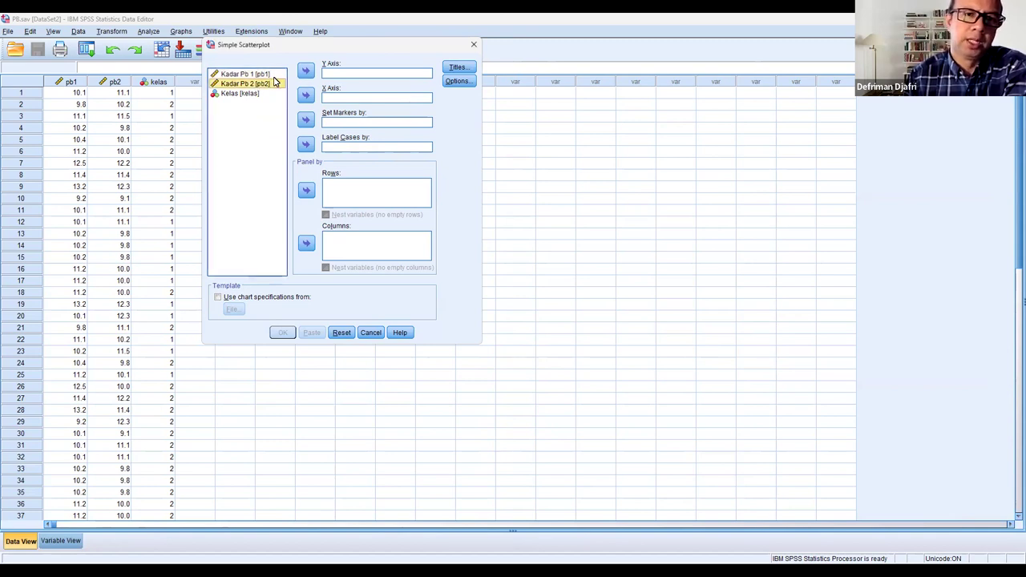
left_click(305, 70)
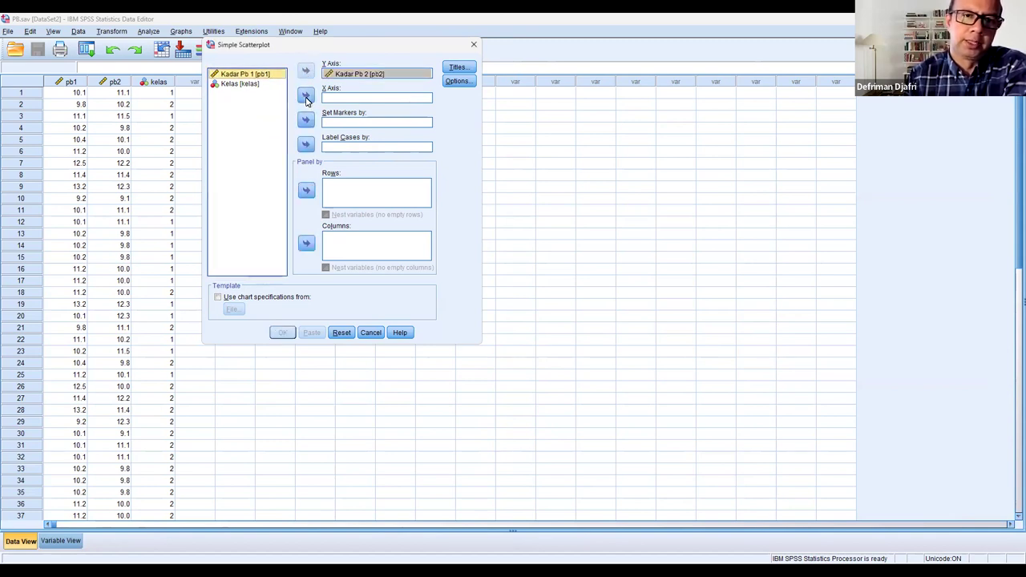
left_click(306, 97)
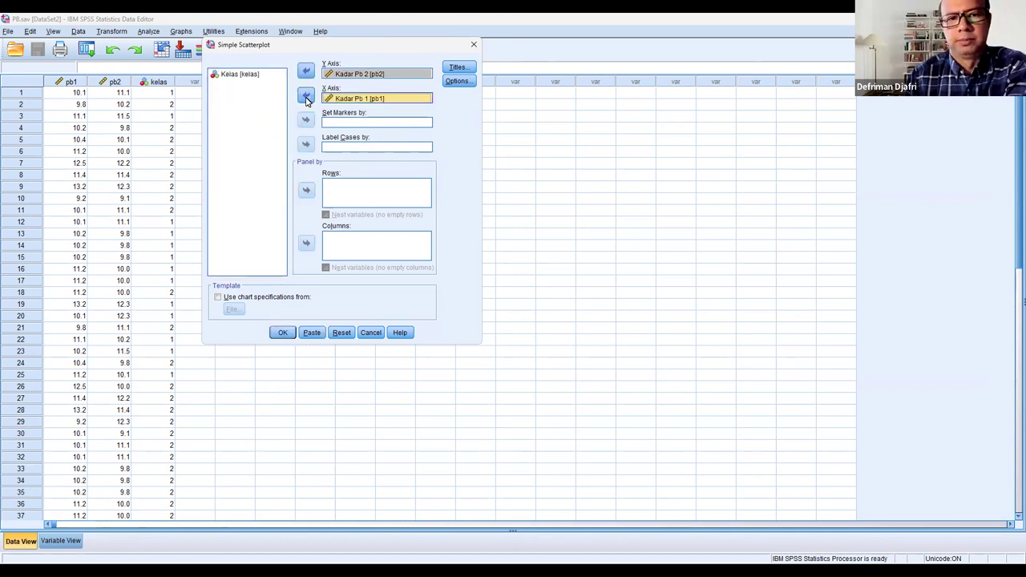
left_click(284, 335)
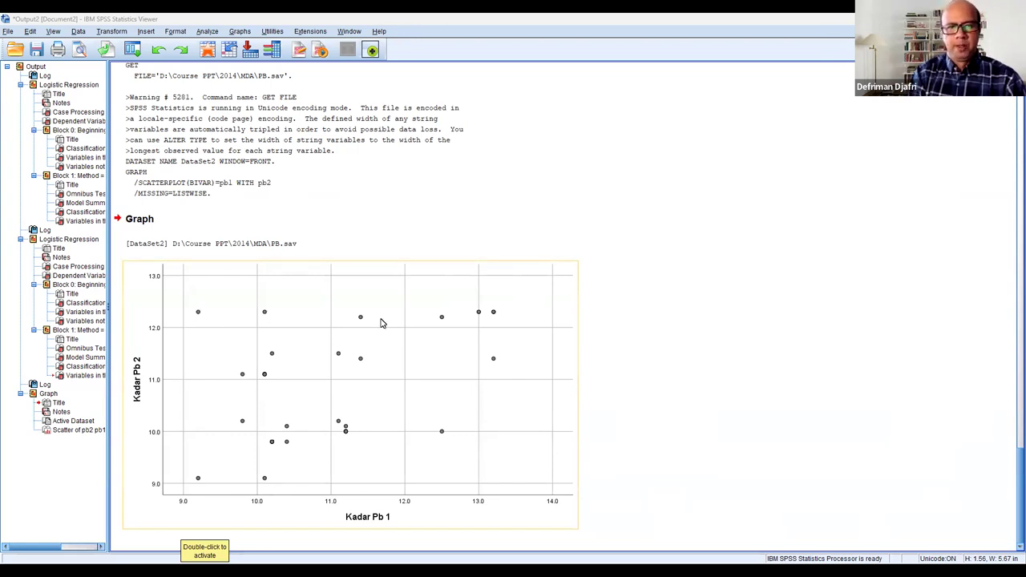
Add a fit line at total to the Kadar Pb 1 and Kadar Pb 2 scatterplot and return to the output
left_click(423, 331)
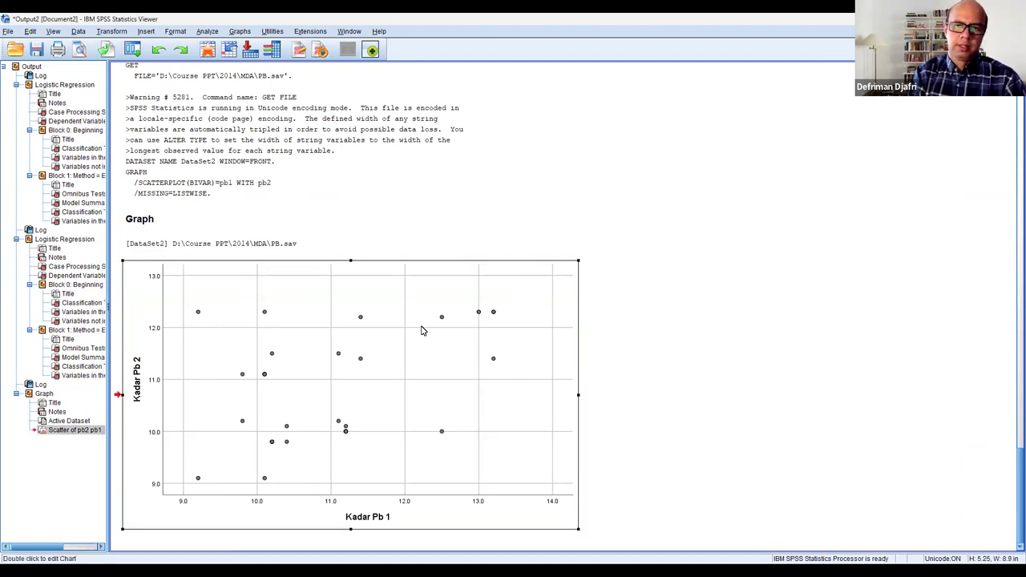
double_click(423, 331)
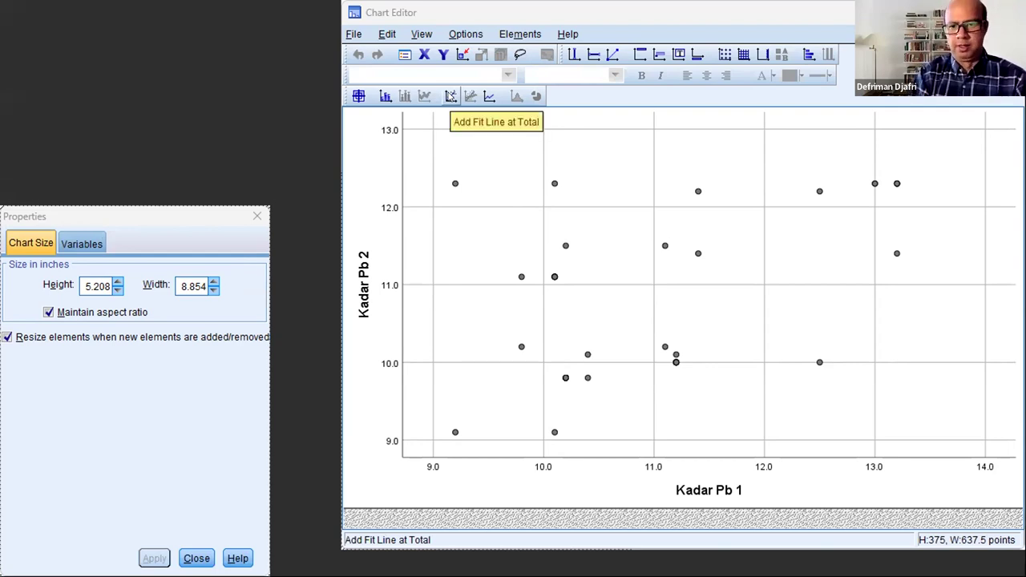
left_click(451, 95)
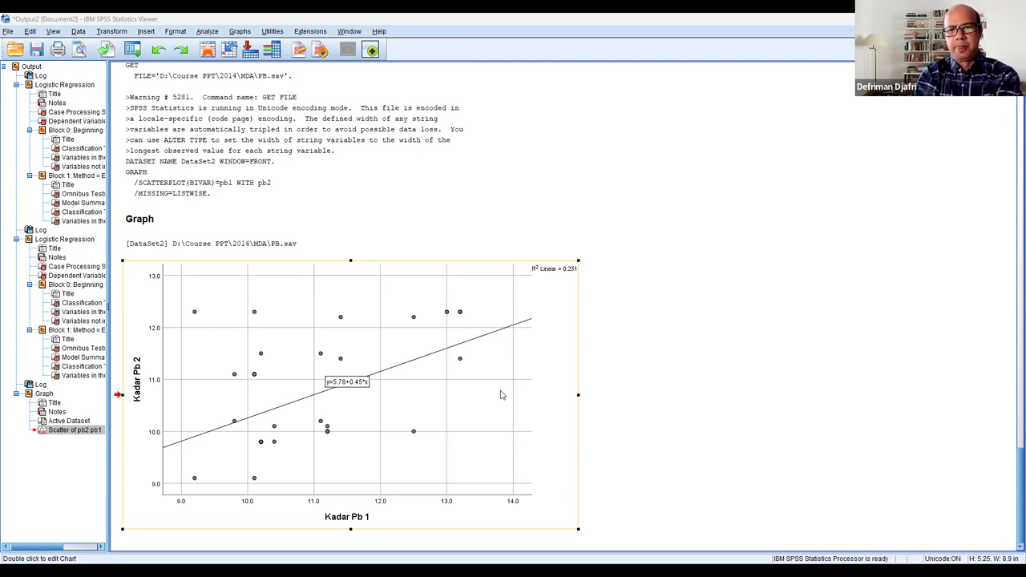
left_click(623, 174)
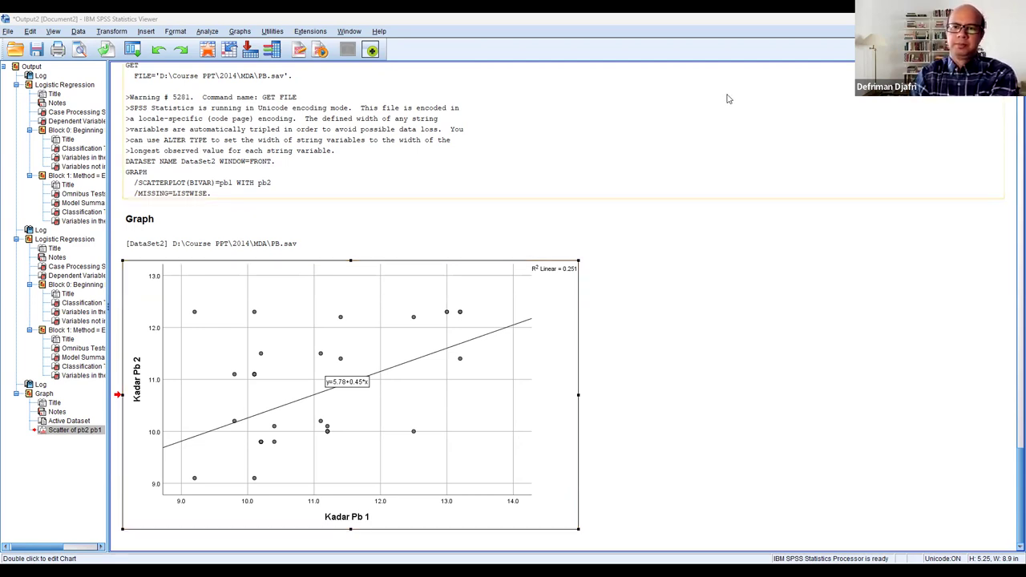
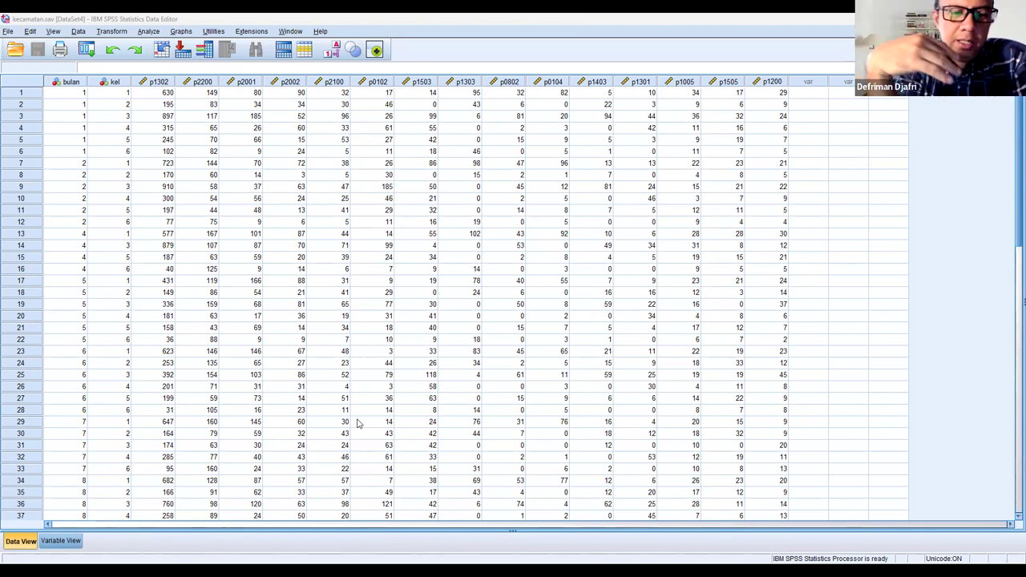
Widen the Label and Values columns in the variable definitions of kecamatan.sav
left_click(63, 543)
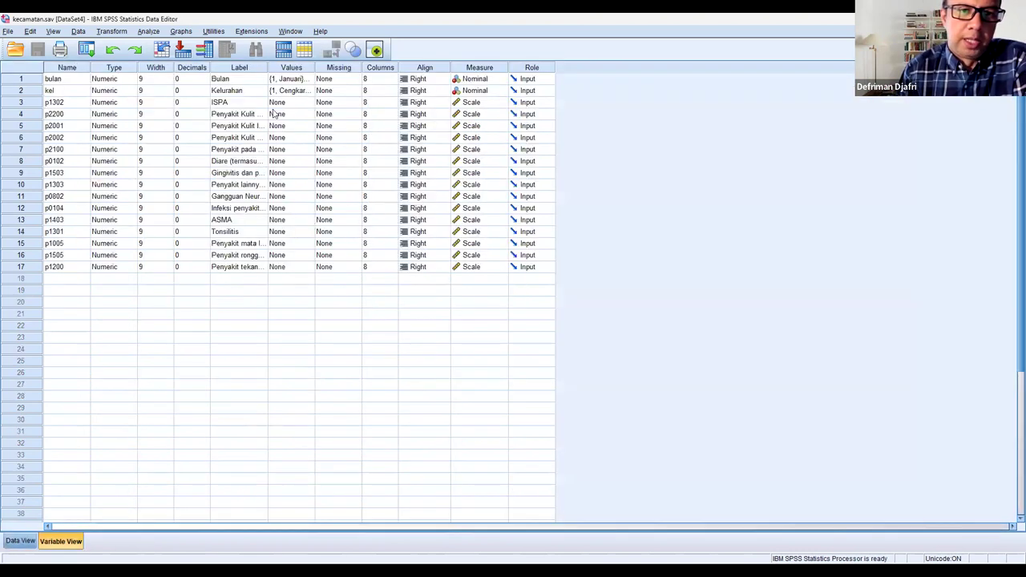
left_click_drag(267, 67, 328, 68)
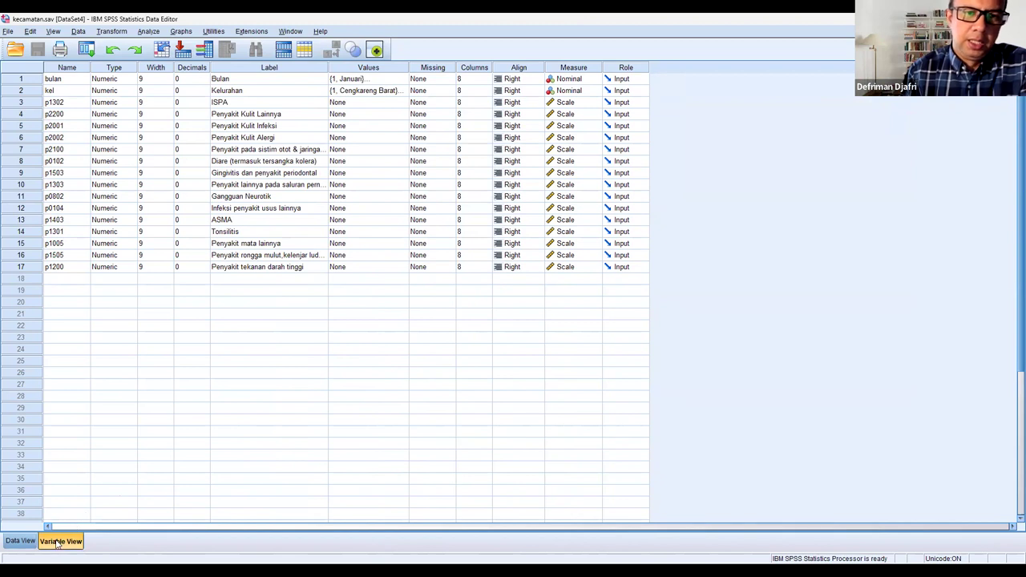
Look through the data rows of kecamatan.sav, following the bulan and kel codes down to the last case
left_click(26, 544)
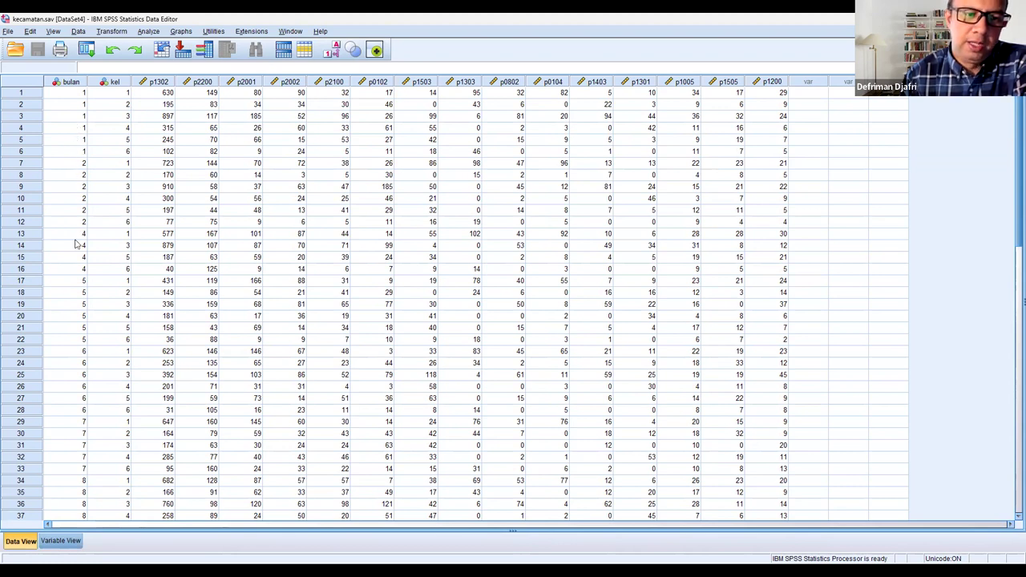
scroll(102, 270, "down", 20)
scroll(104, 260, "up", 7)
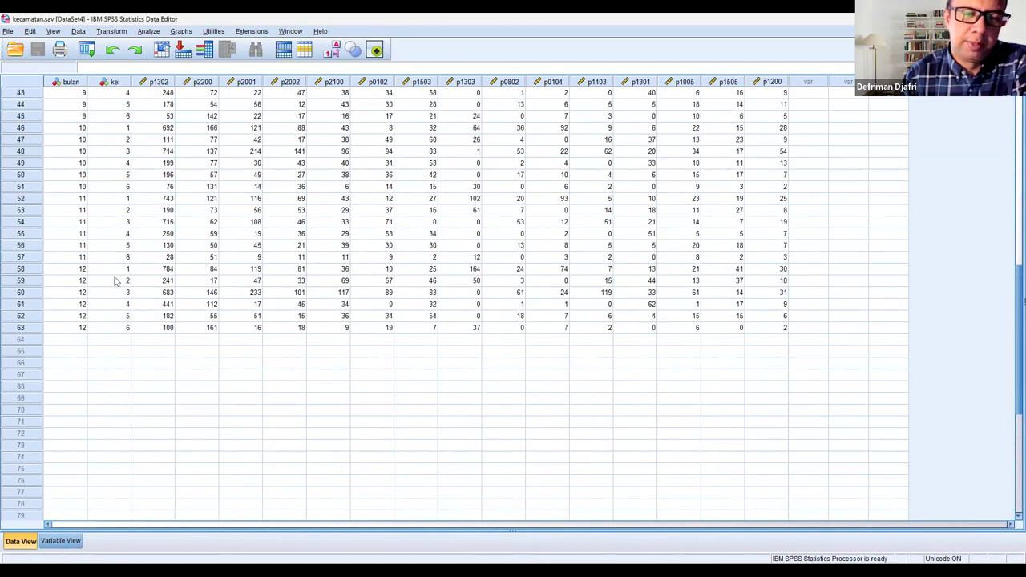
scroll(121, 253, "up", 7)
scroll(124, 253, "up", 7)
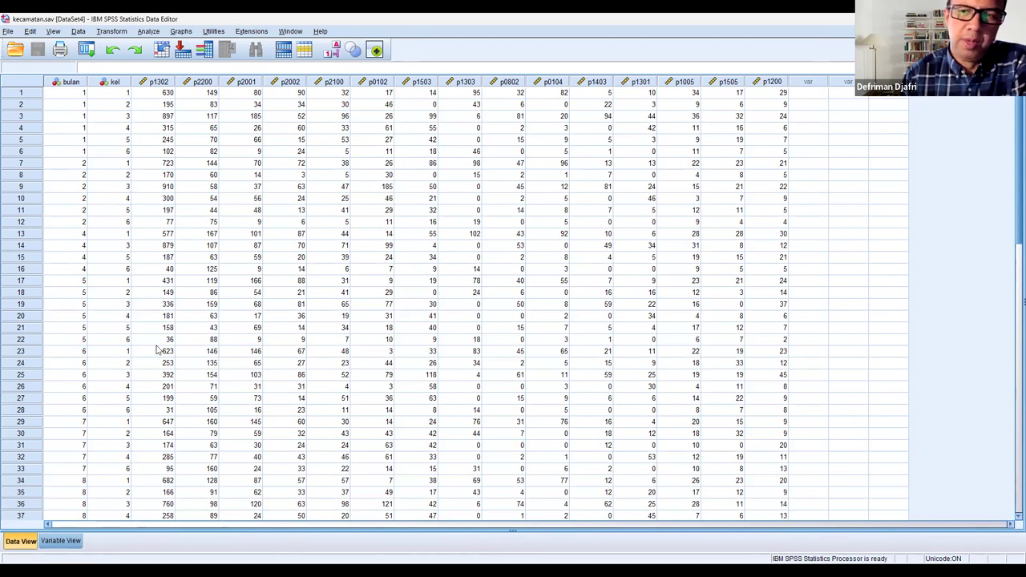
Review the value labels defined for the bulan and kel variables without changing them
left_click(64, 542)
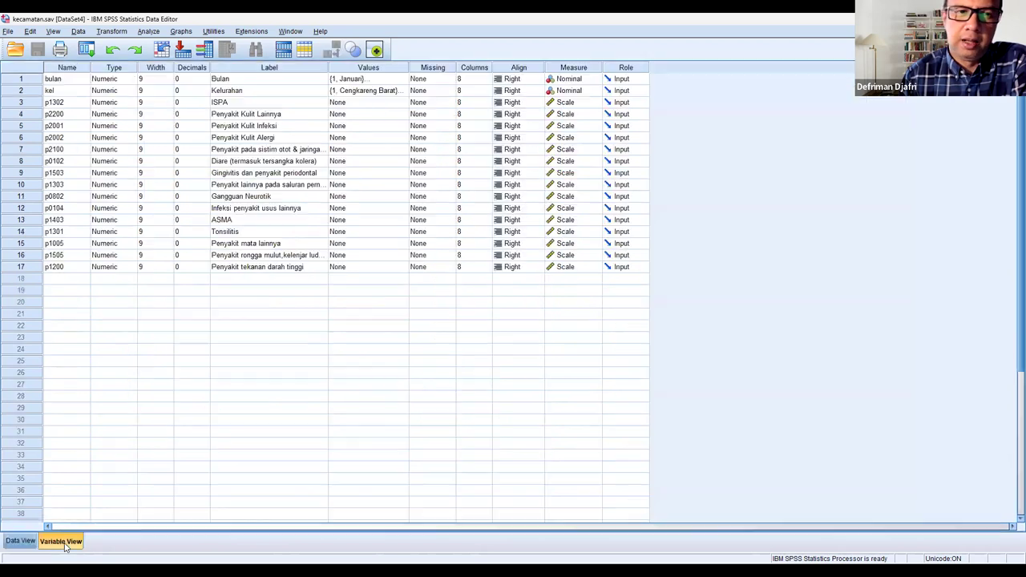
left_click(401, 81)
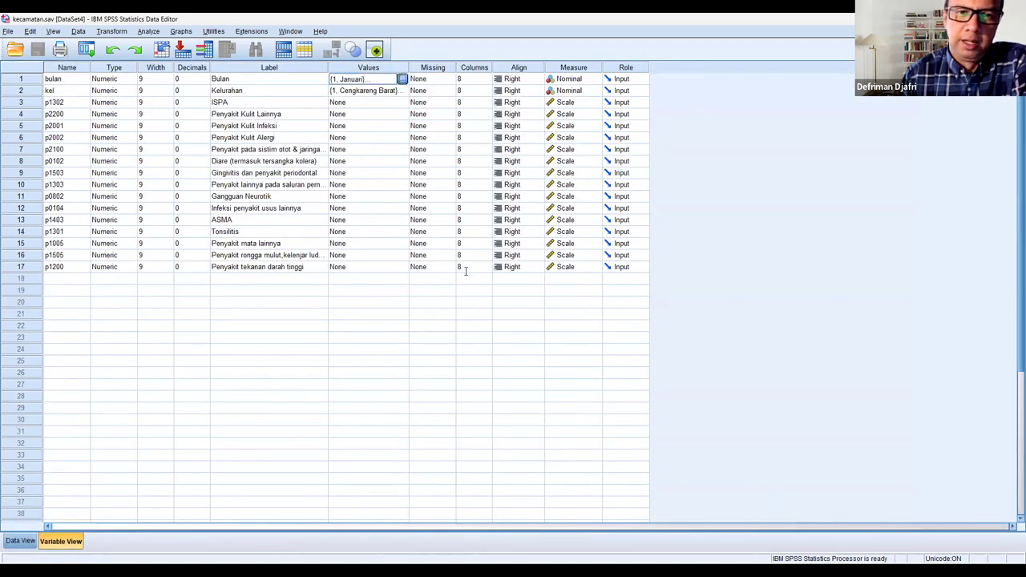
scroll(474, 296, "up", 2)
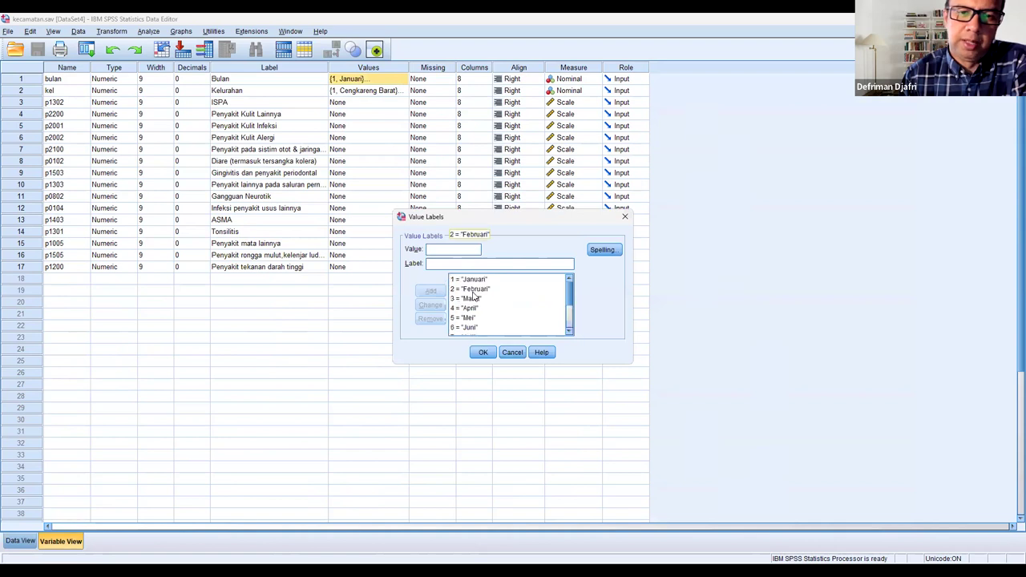
scroll(515, 364, "down", 2)
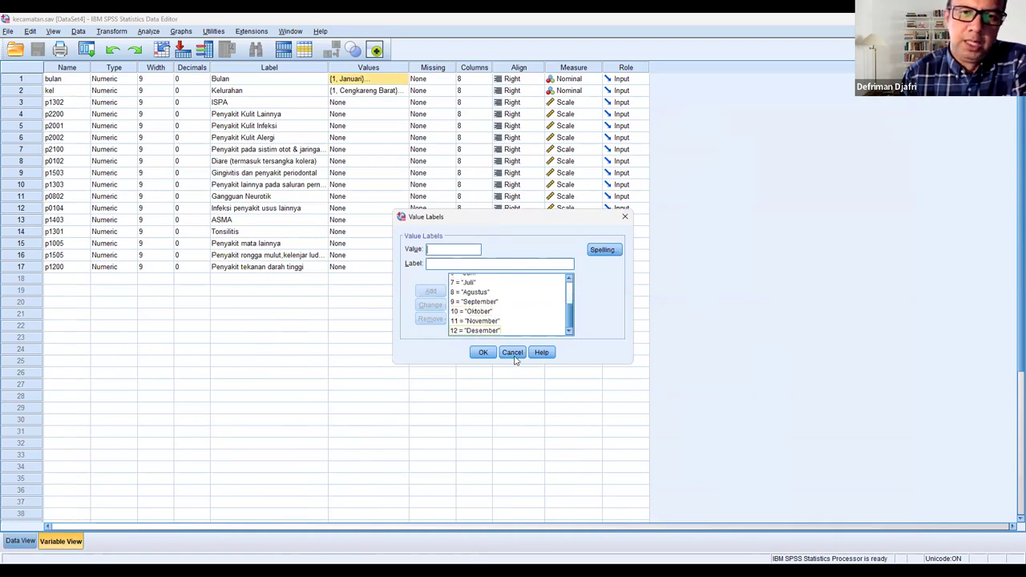
left_click(404, 96)
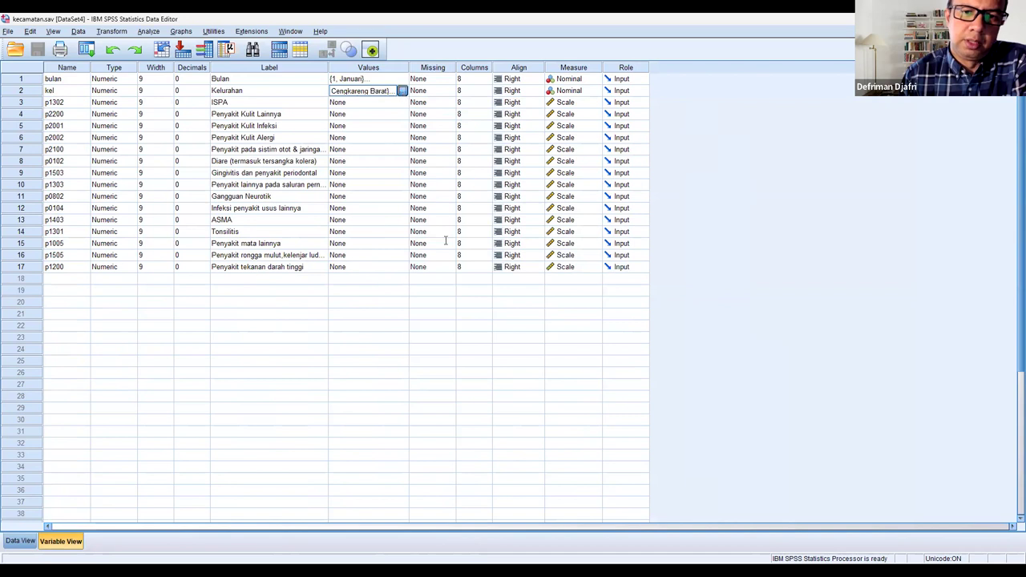
left_click(403, 91)
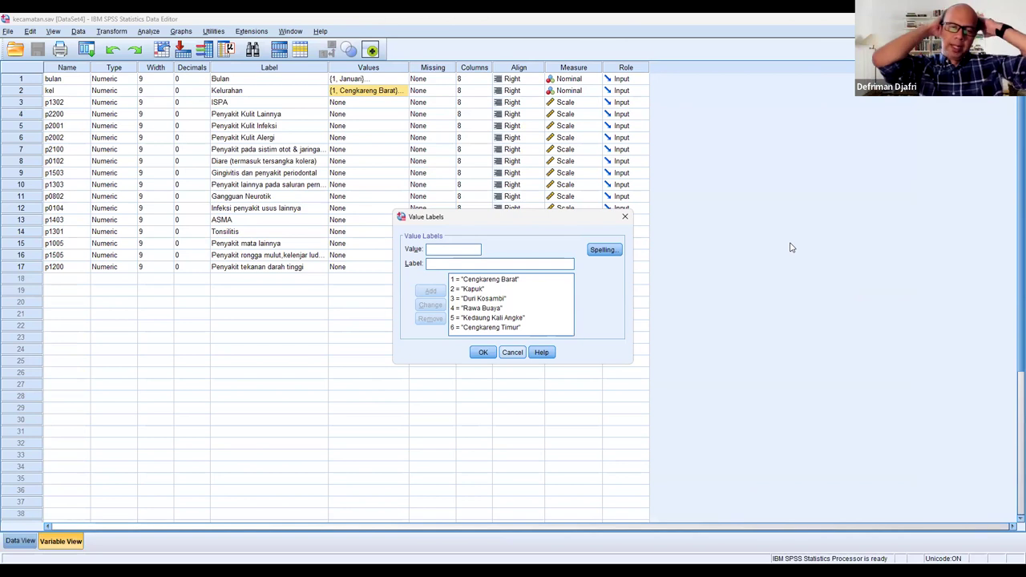
key("Escape")
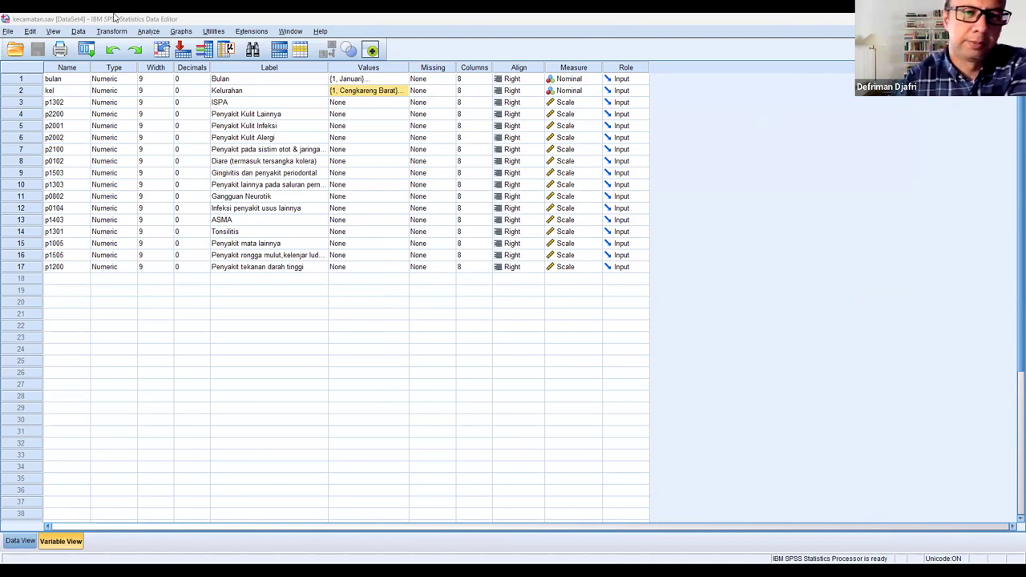
Define a simple line chart of summaries for groups of cases, with the line representing another statistic of ISPA [p1302]
left_click(183, 34)
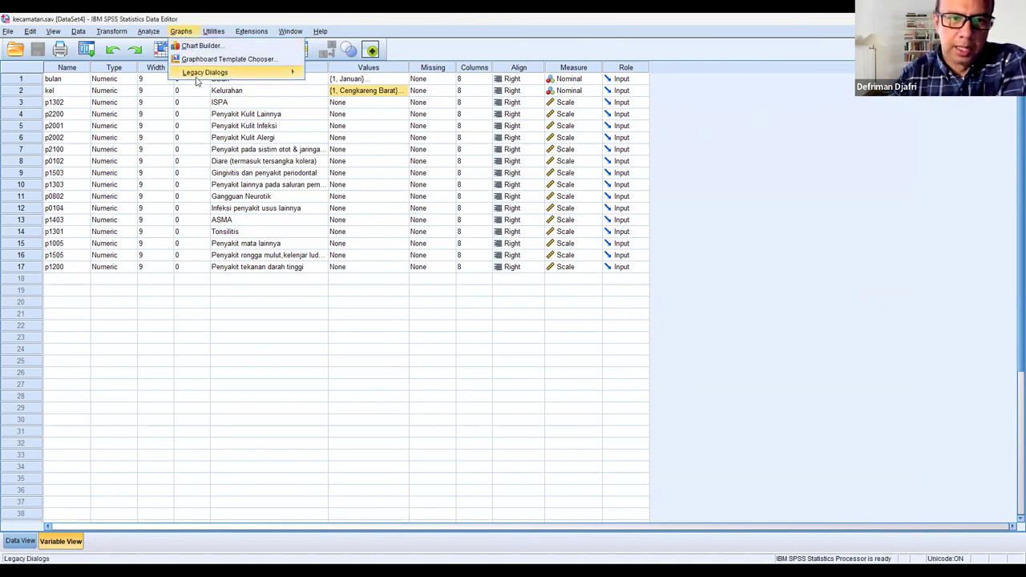
mouse_move(196, 76)
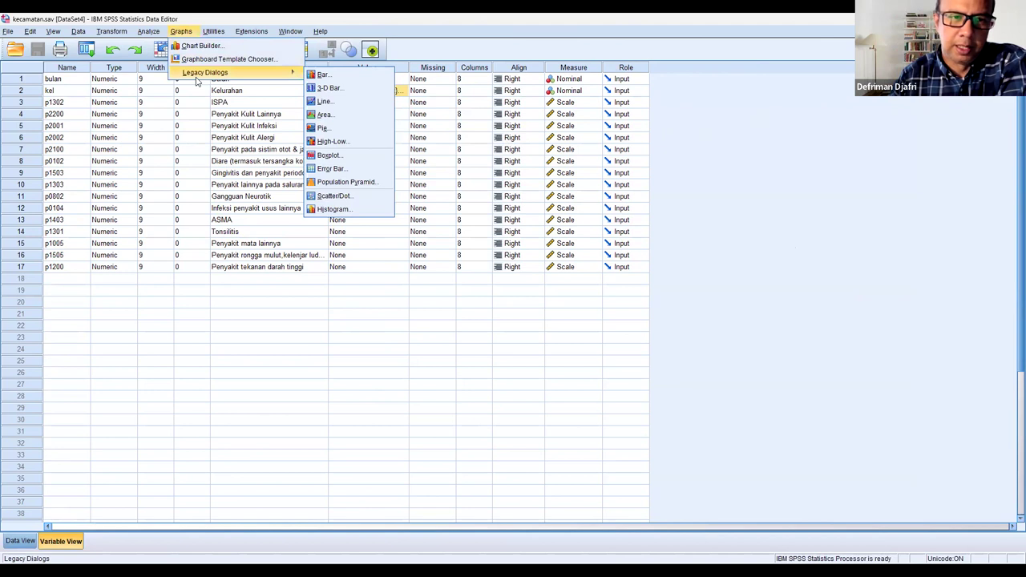
left_click(361, 104)
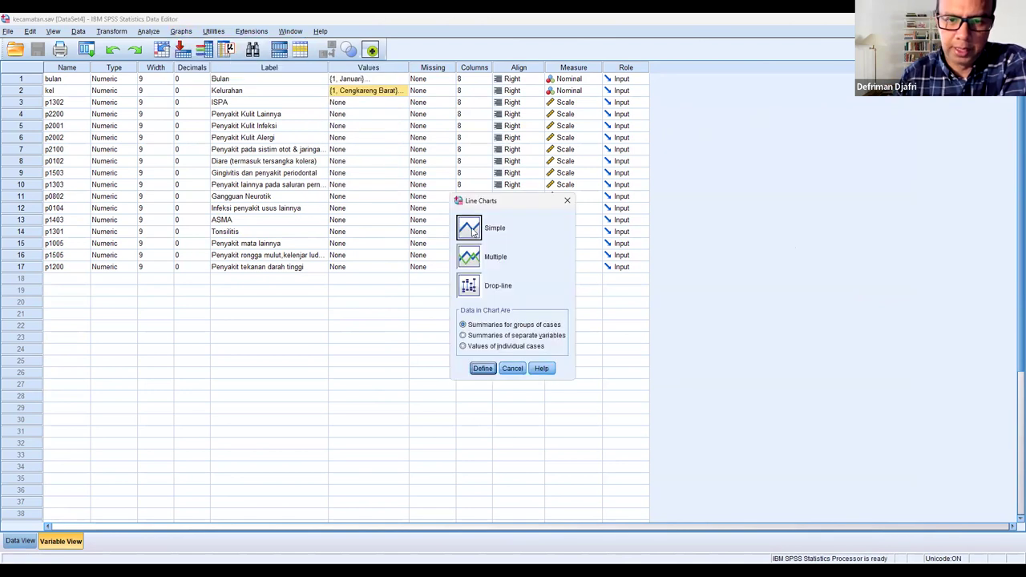
left_click(482, 369)
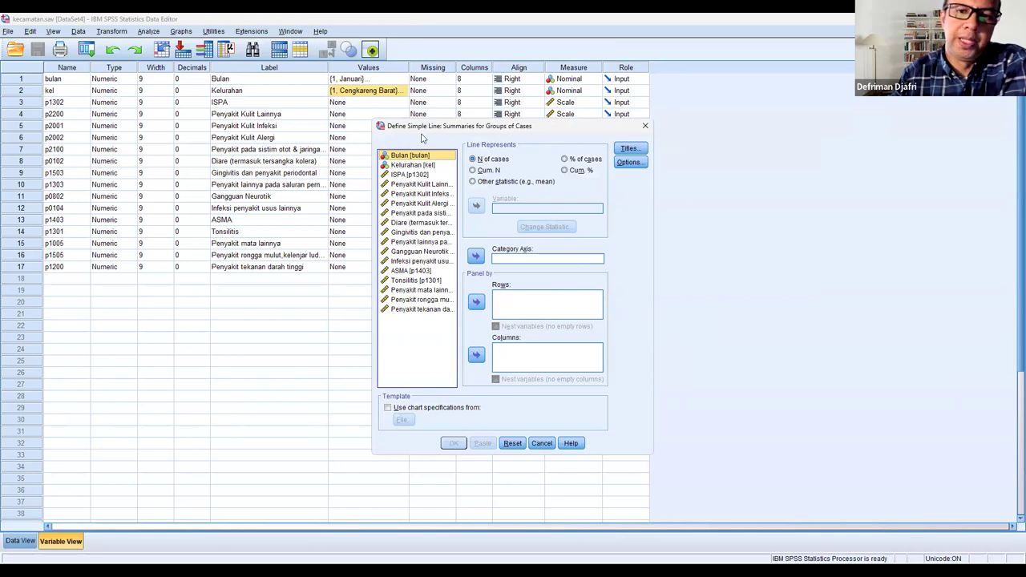
left_click_drag(422, 130, 370, 114)
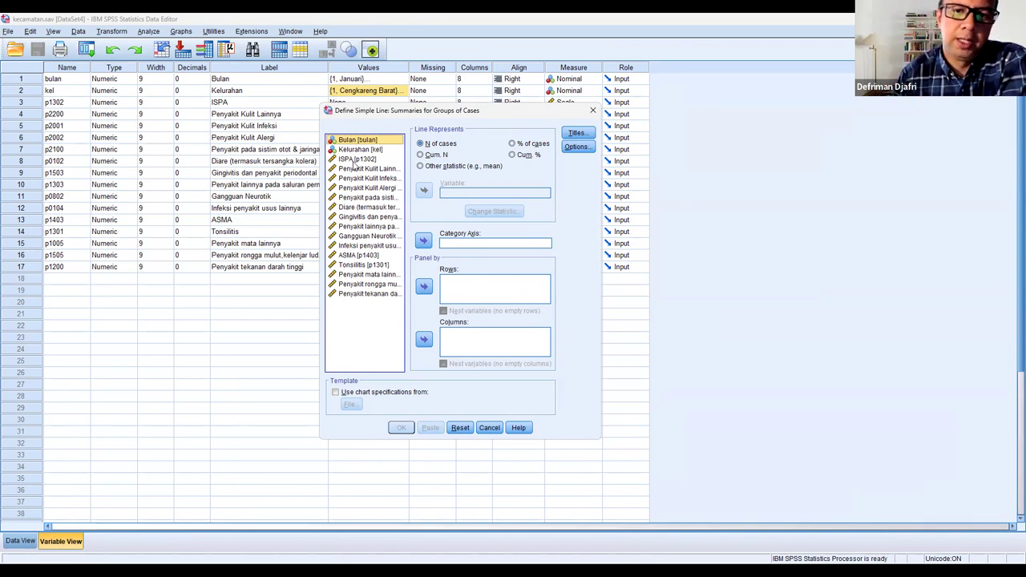
left_click(356, 160)
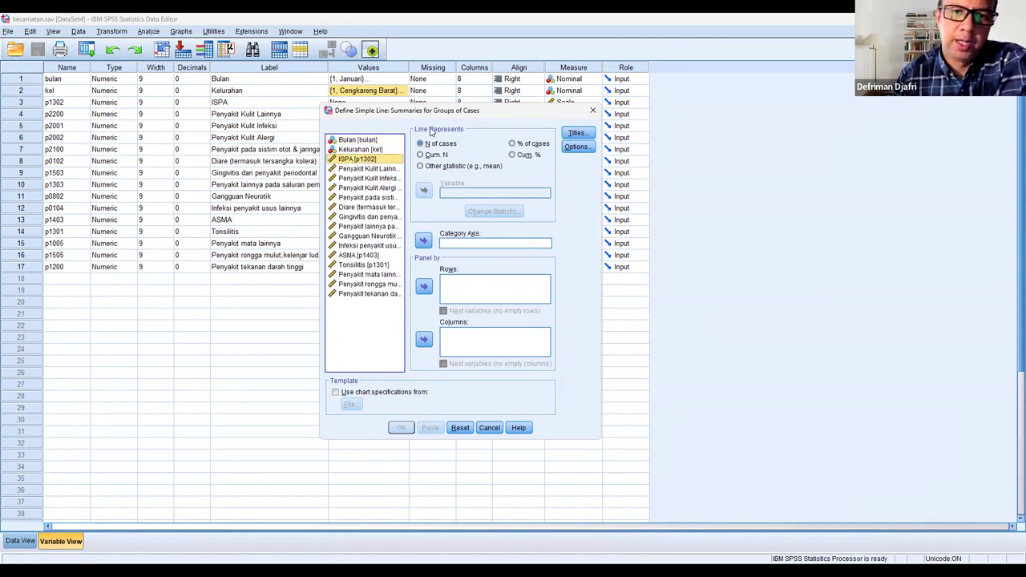
left_click(422, 167)
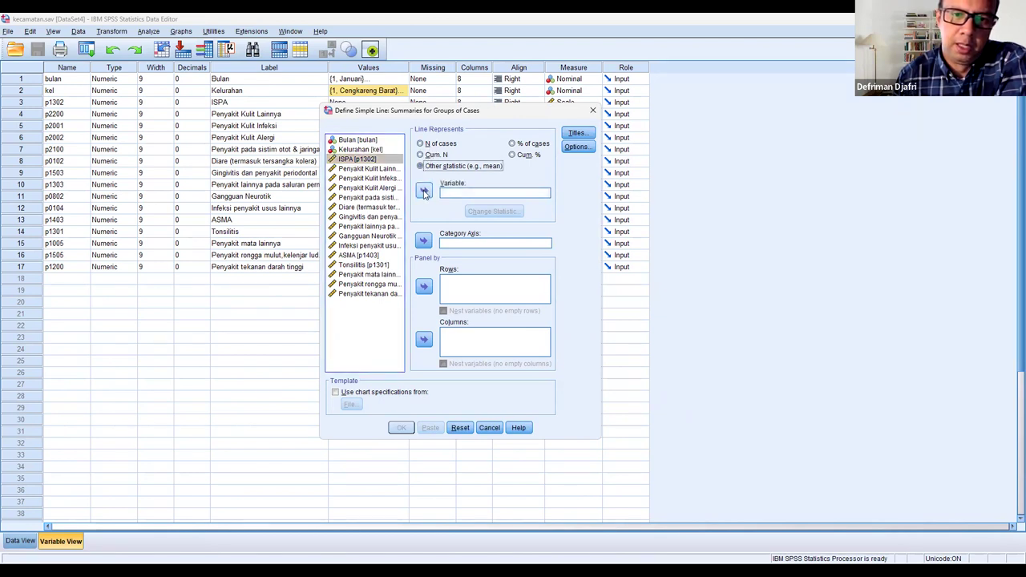
left_click(424, 192)
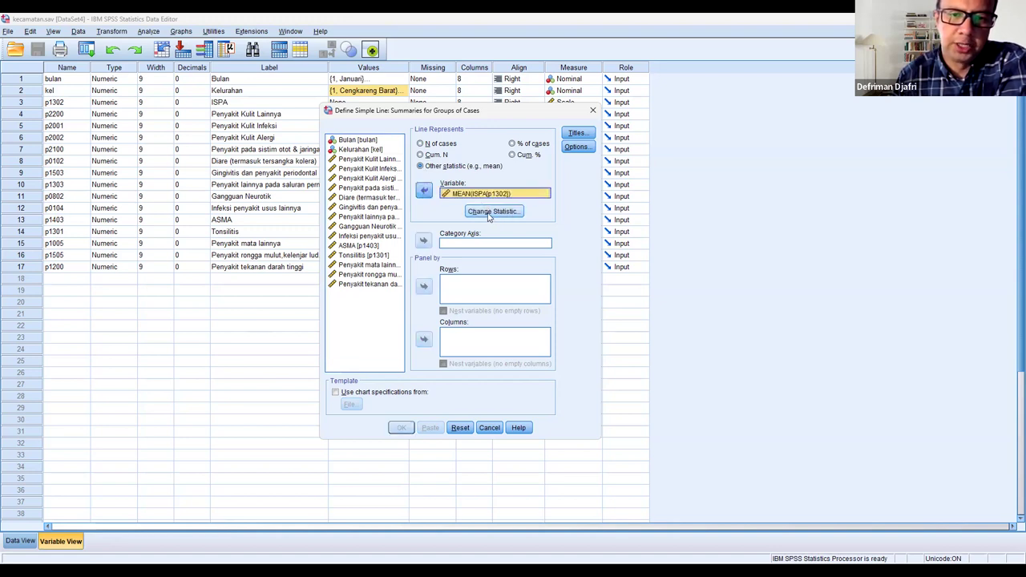
Change the statistic summarizing ISPA in the line chart to Number of cases
left_click(493, 212)
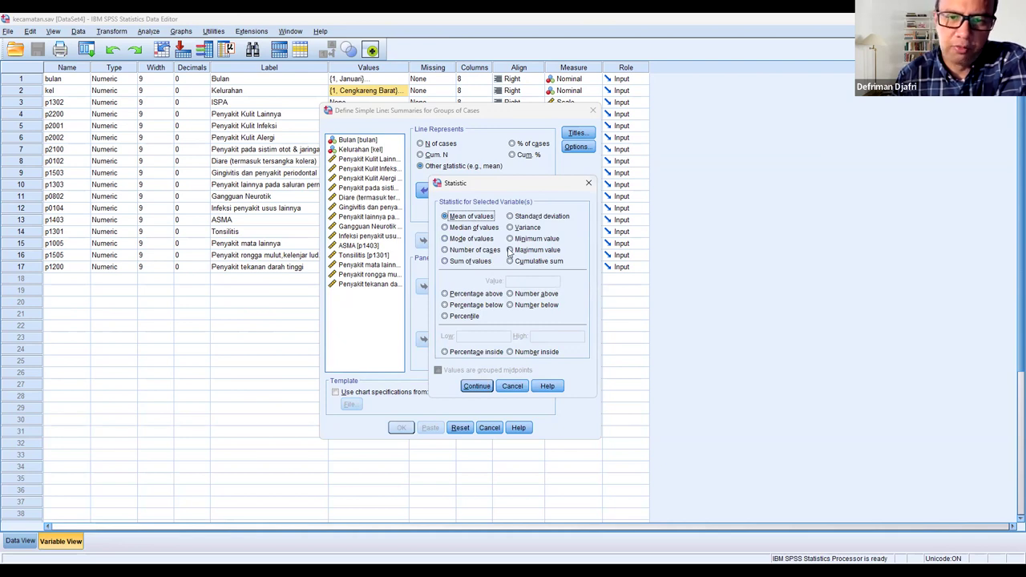
left_click(470, 250)
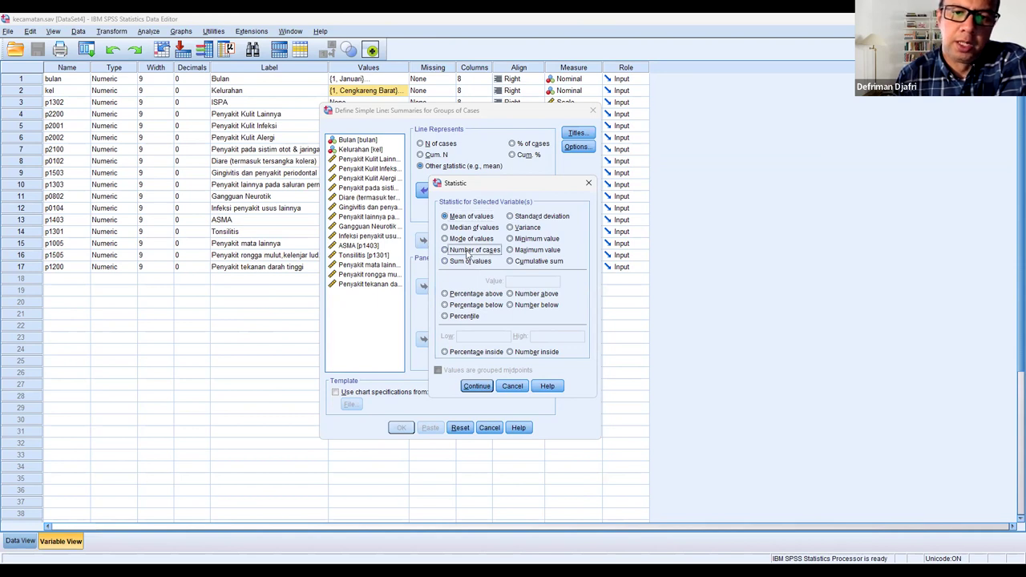
left_click(475, 386)
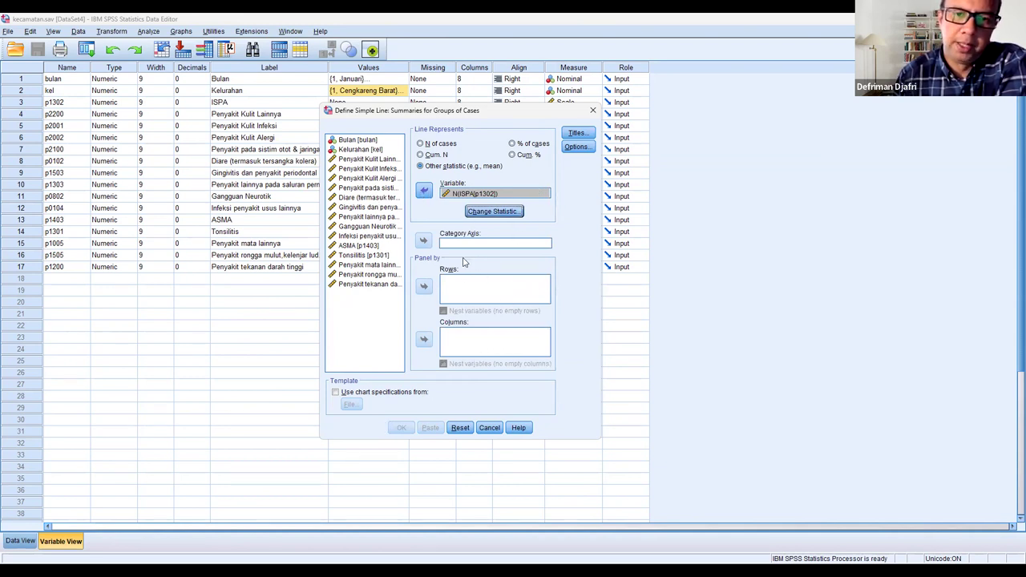
Panel the ISPA line chart by Kelurahan [kel] in rows and Bulan [bulan] in columns
left_click(361, 150)
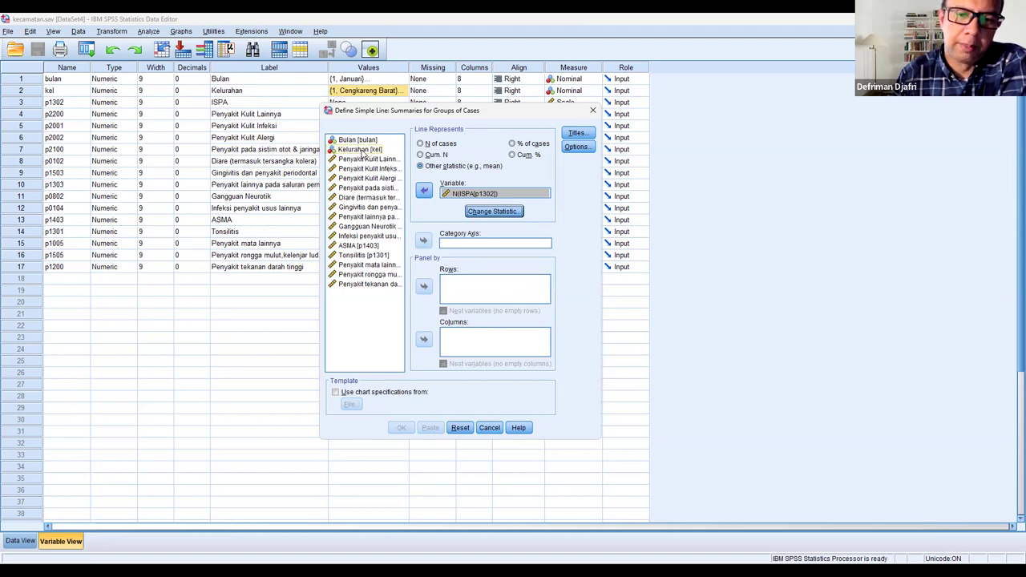
left_click(362, 153)
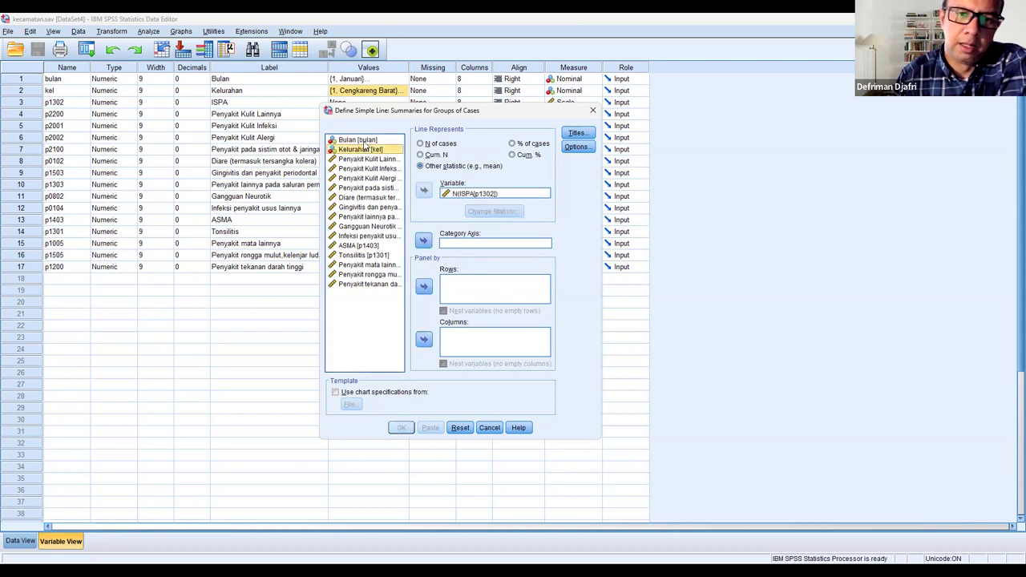
left_click(423, 288)
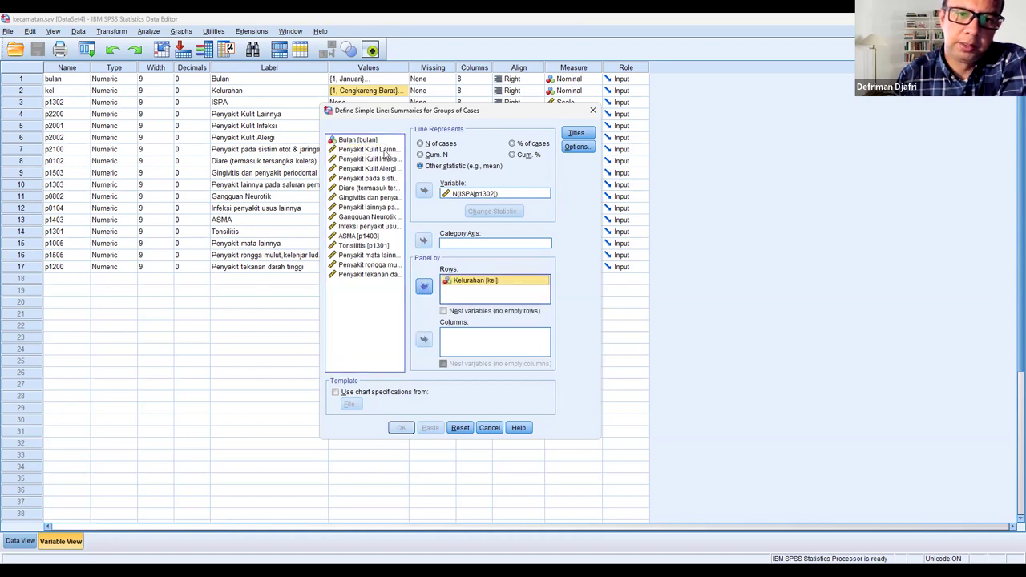
left_click(424, 341)
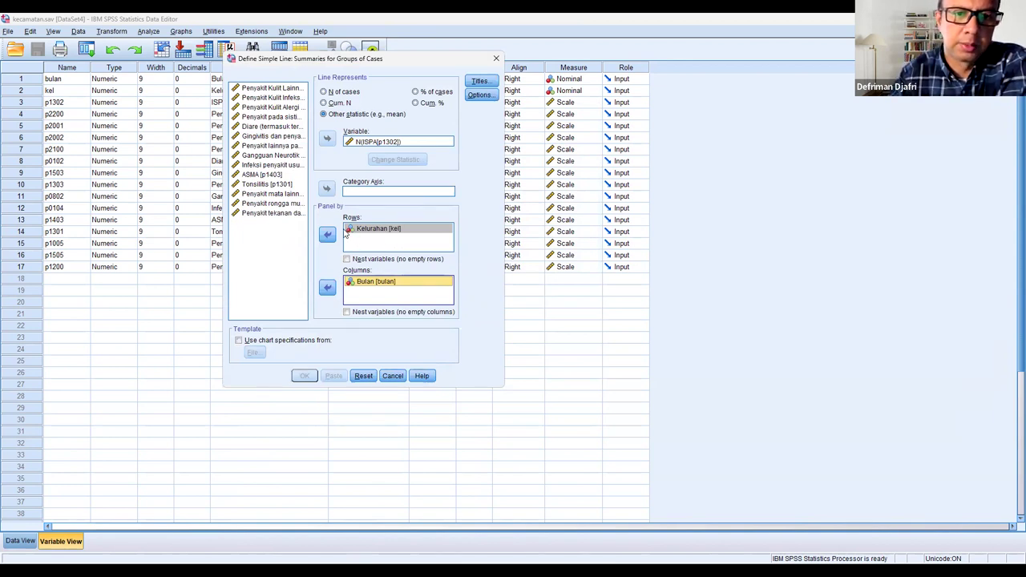
Move Bulan [bulan] from the column panels to the category axis, keep Kelurahan [kel] as the row panel, and generate the chart
left_click(327, 234)
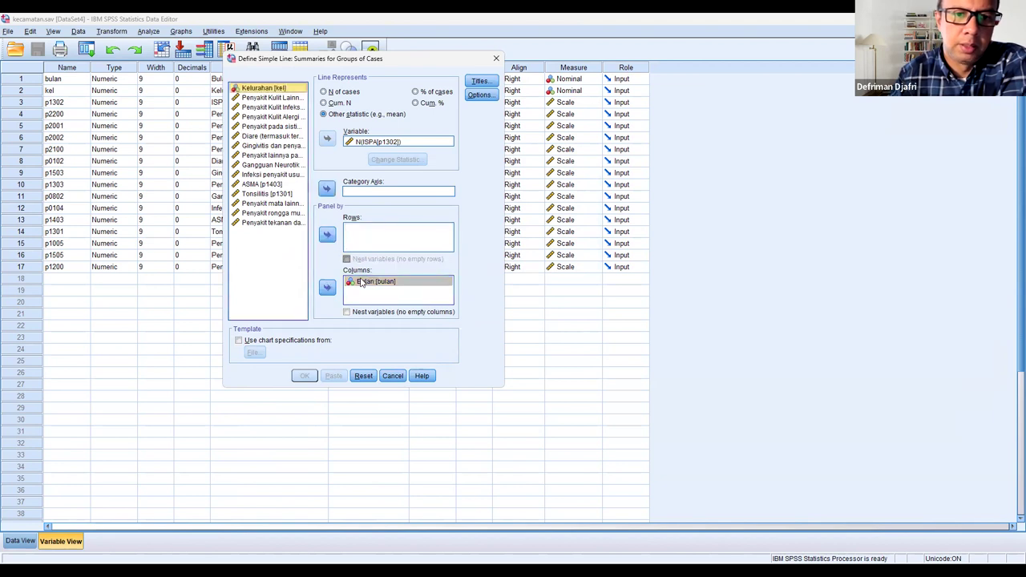
left_click(327, 234)
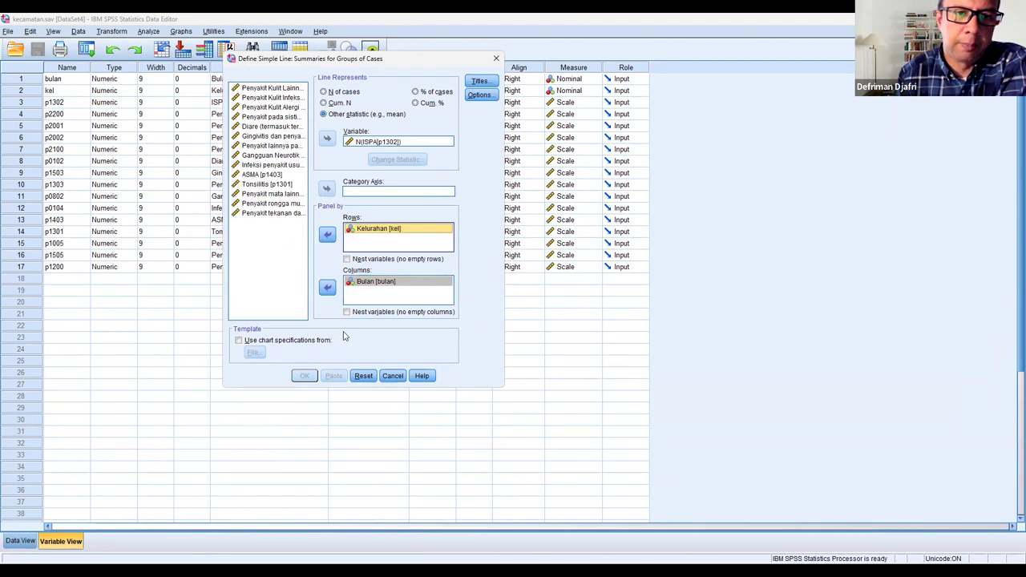
left_click_drag(390, 62, 400, 188)
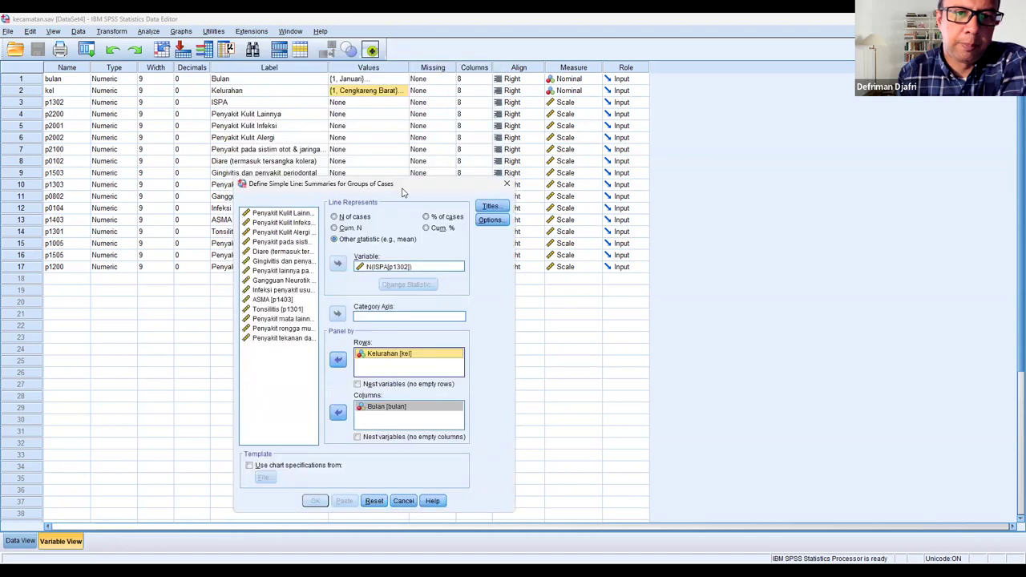
left_click(513, 270)
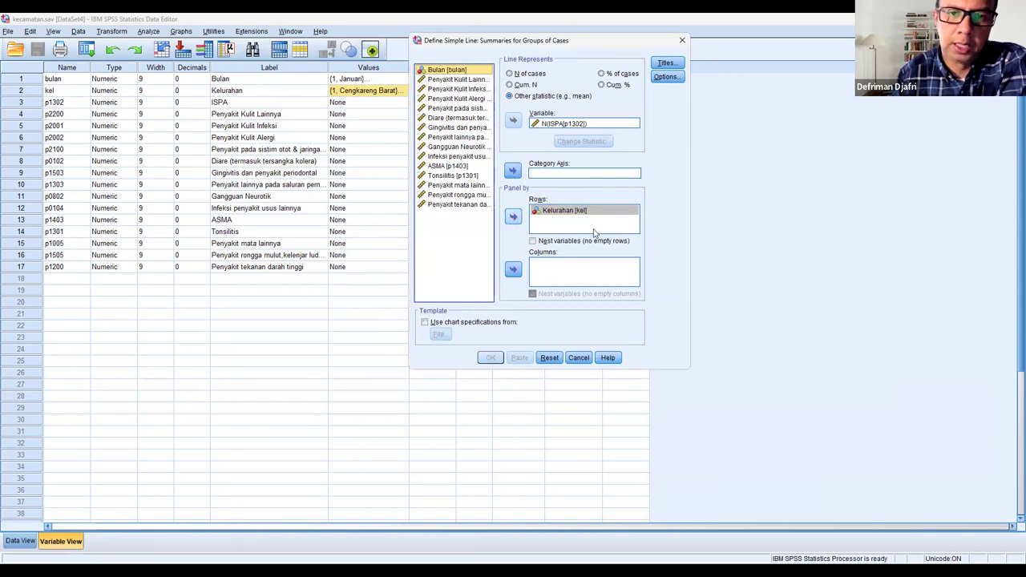
left_click(513, 172)
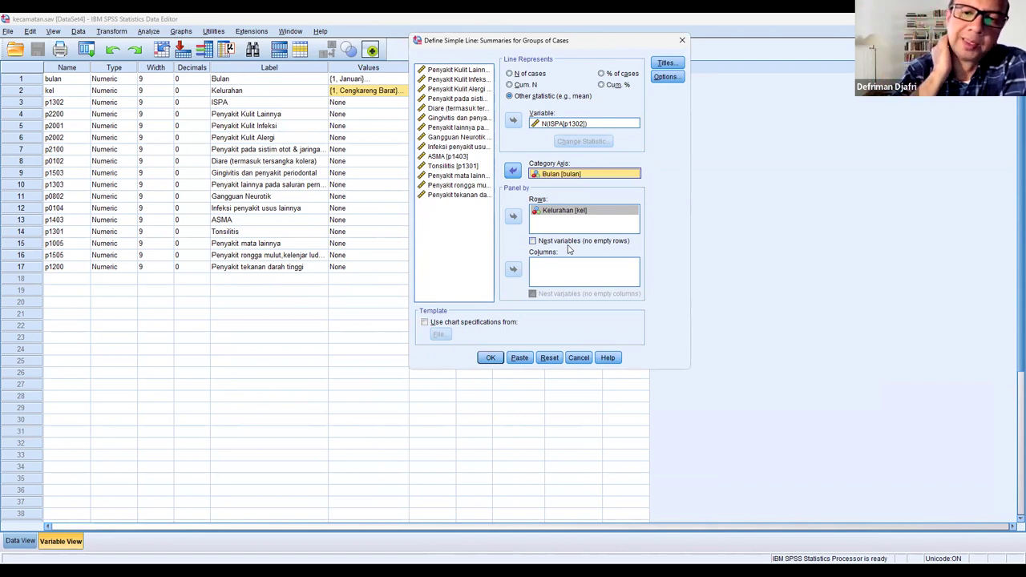
left_click(489, 359)
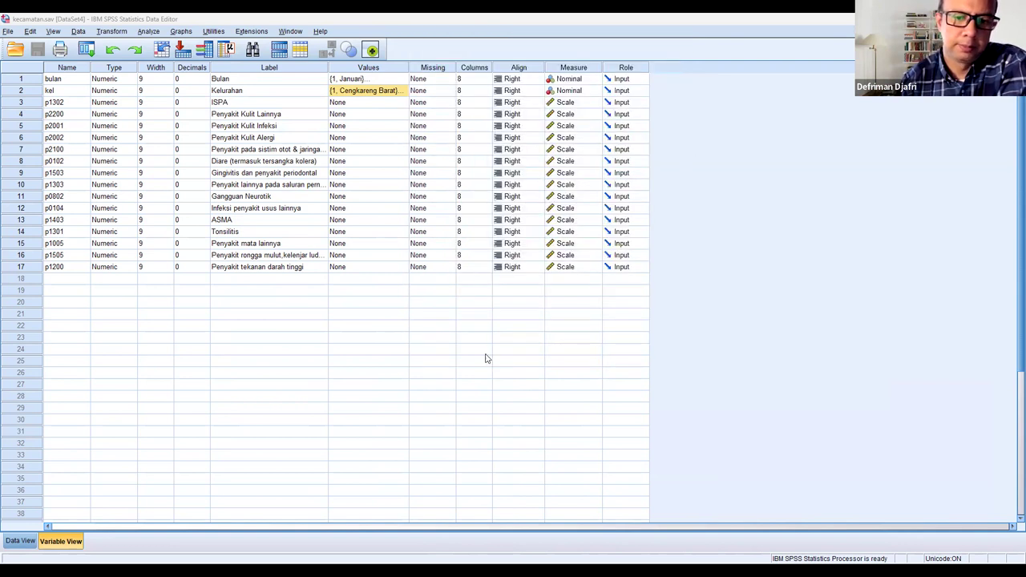
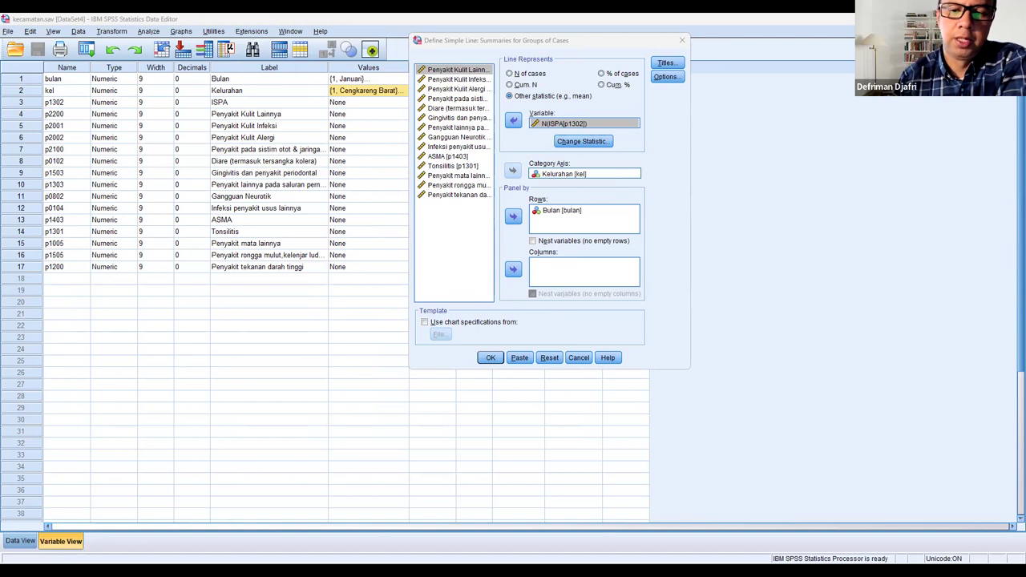
Change the ISPA statistic to Sum of values and generate the line chart with Kelurahan on the category axis and Bulan in row panels
left_click(582, 143)
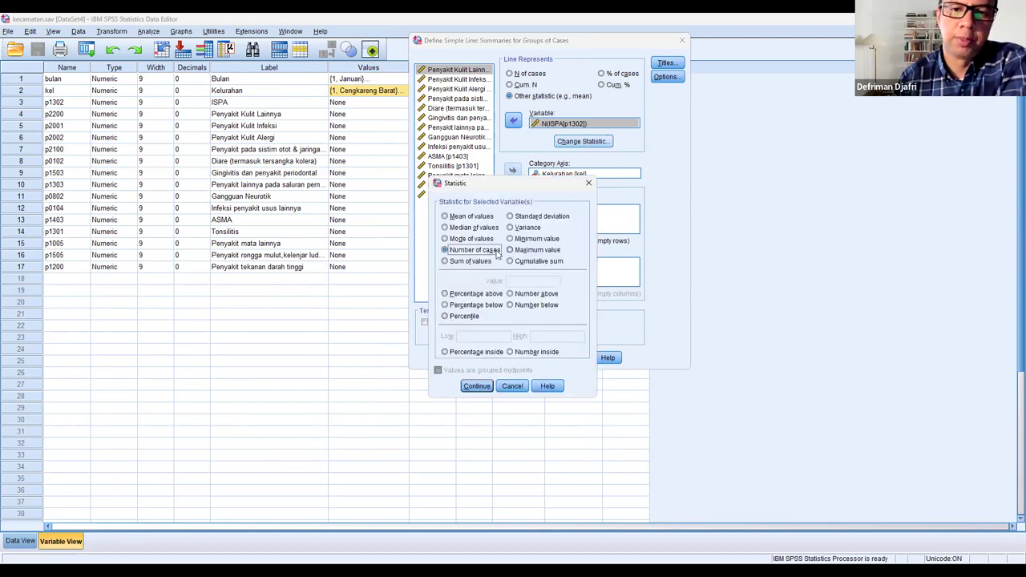
left_click(468, 262)
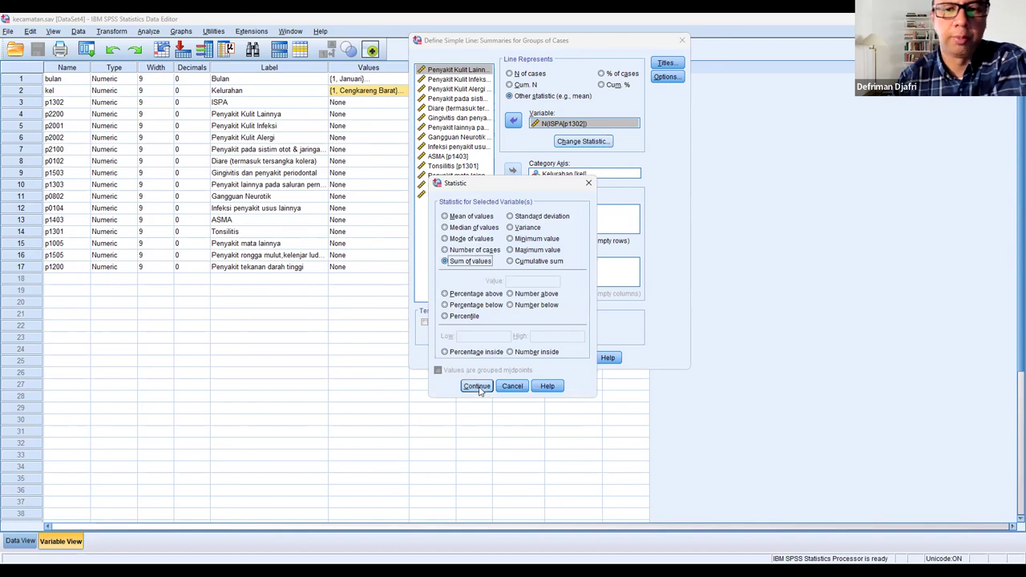
left_click(476, 387)
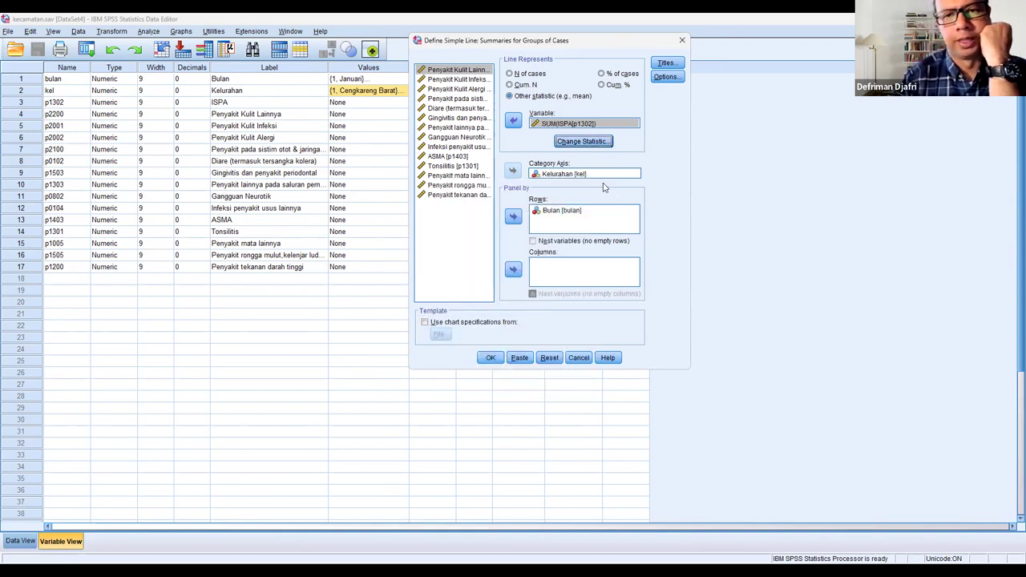
left_click(565, 174)
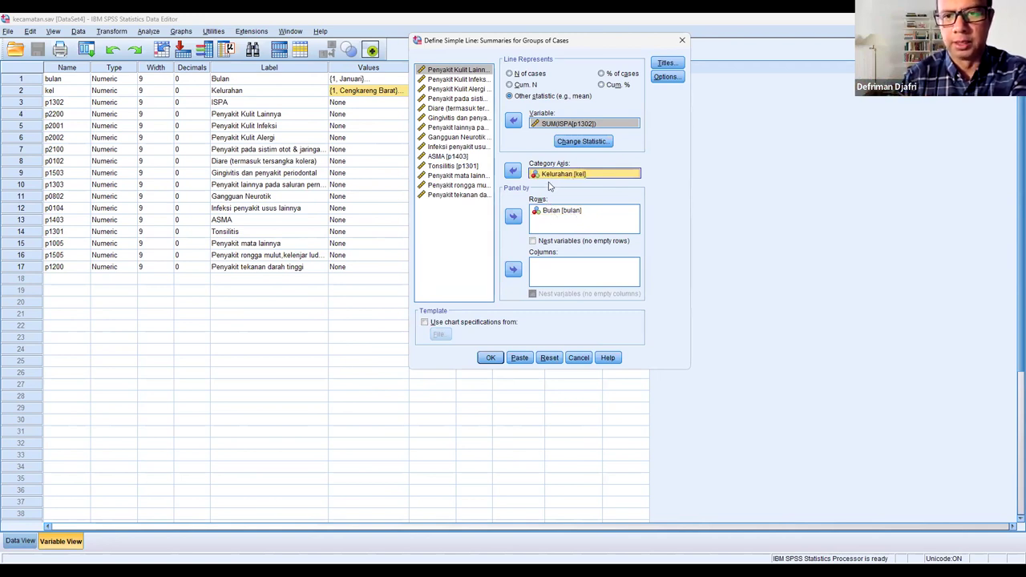
left_click(491, 358)
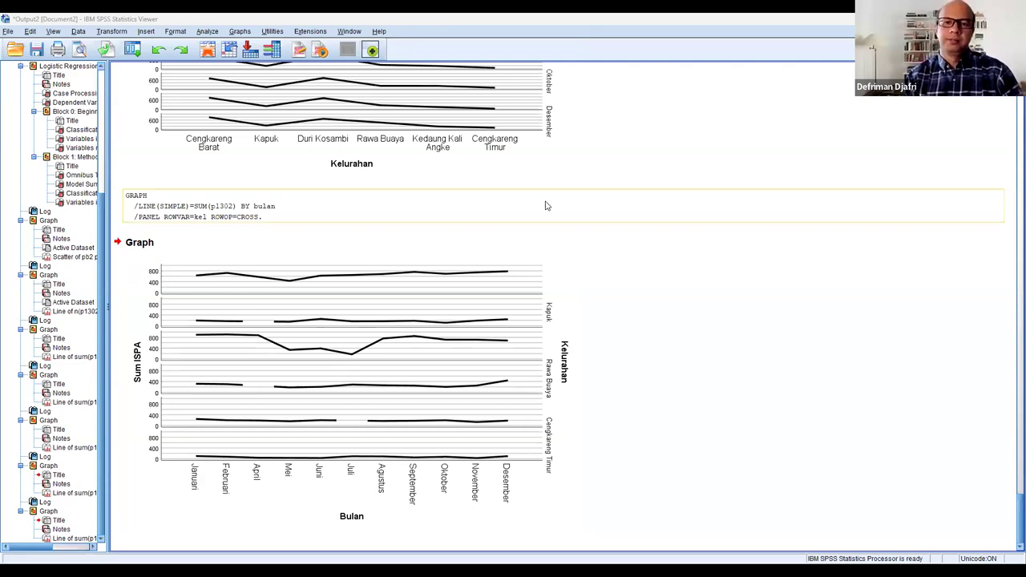
Compare the Sum ISPA line chart by Kelurahan, paneled by Bulan, with the one by Bulan, paneled by Kelurahan
scroll(609, 198, "up", 5)
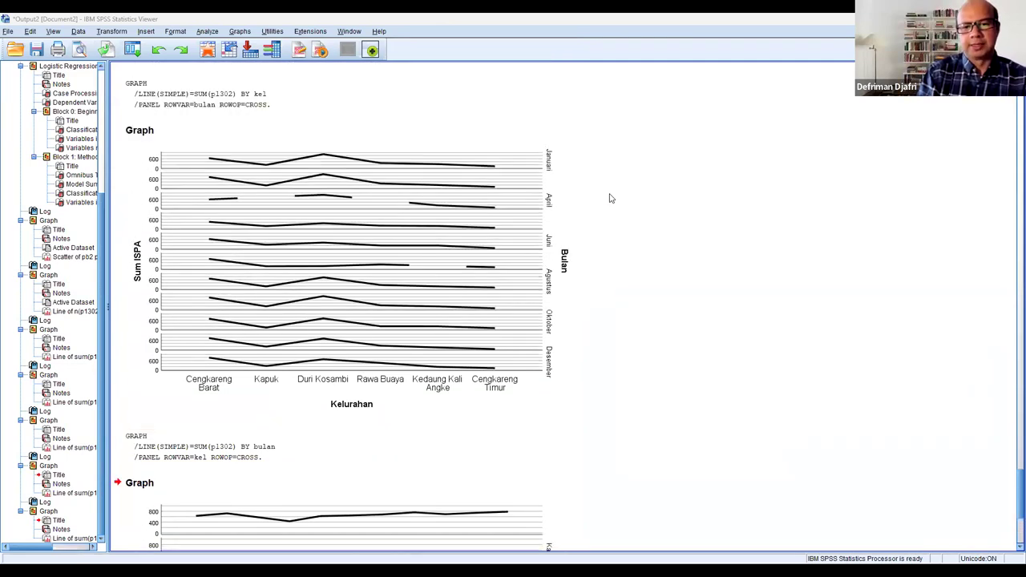
scroll(609, 198, "down", 1)
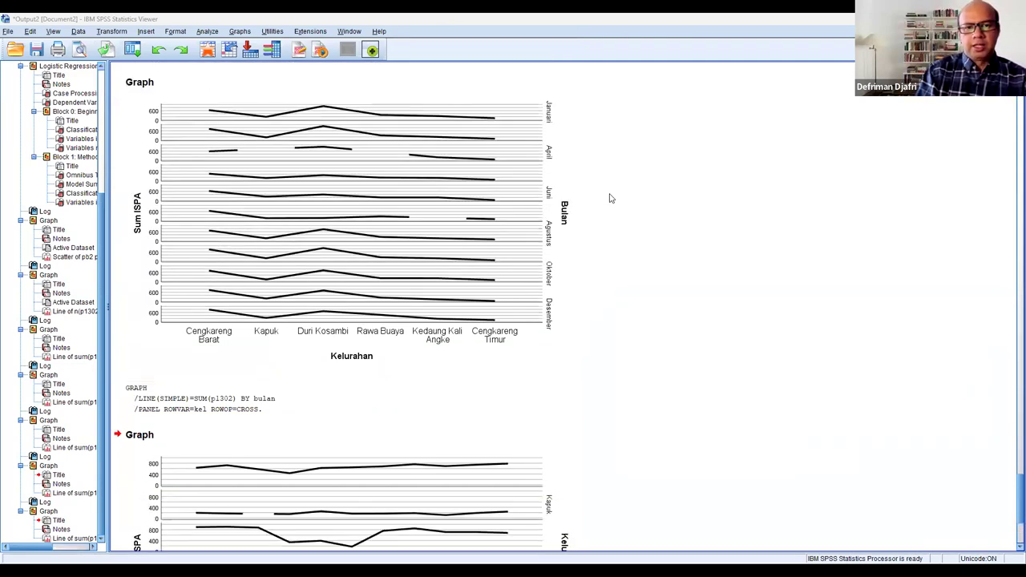
scroll(610, 198, "up", 1)
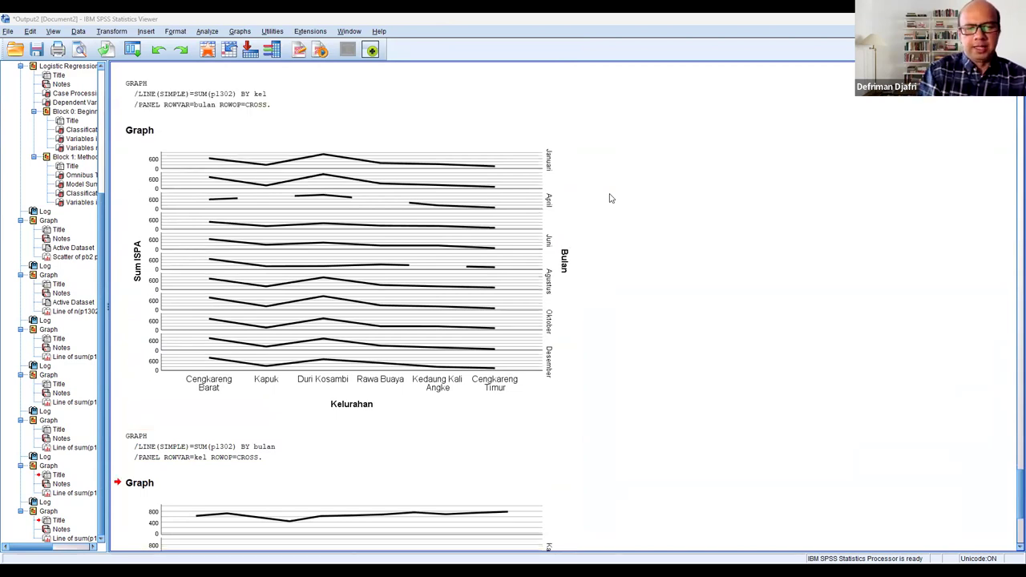
scroll(584, 201, "down", 1)
left_click(511, 349)
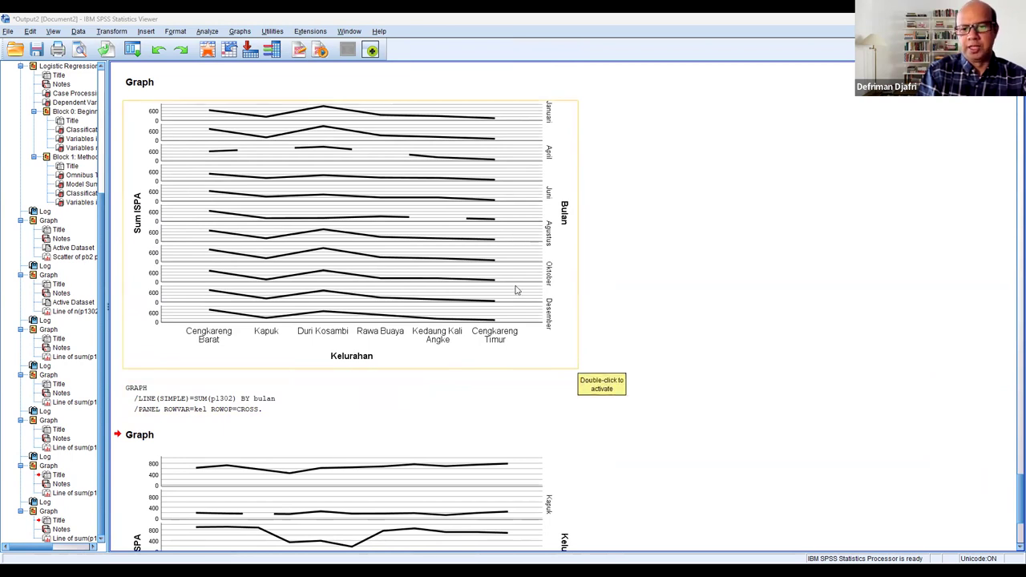
double_click(529, 311)
left_click(489, 312)
left_click(732, 267)
scroll(642, 278, "down", 5)
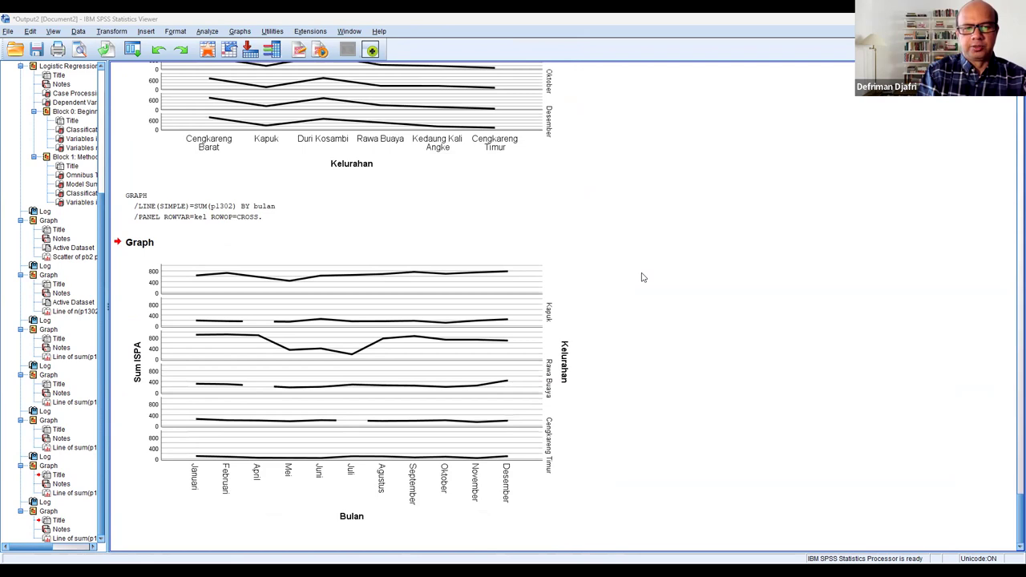
left_click(485, 400)
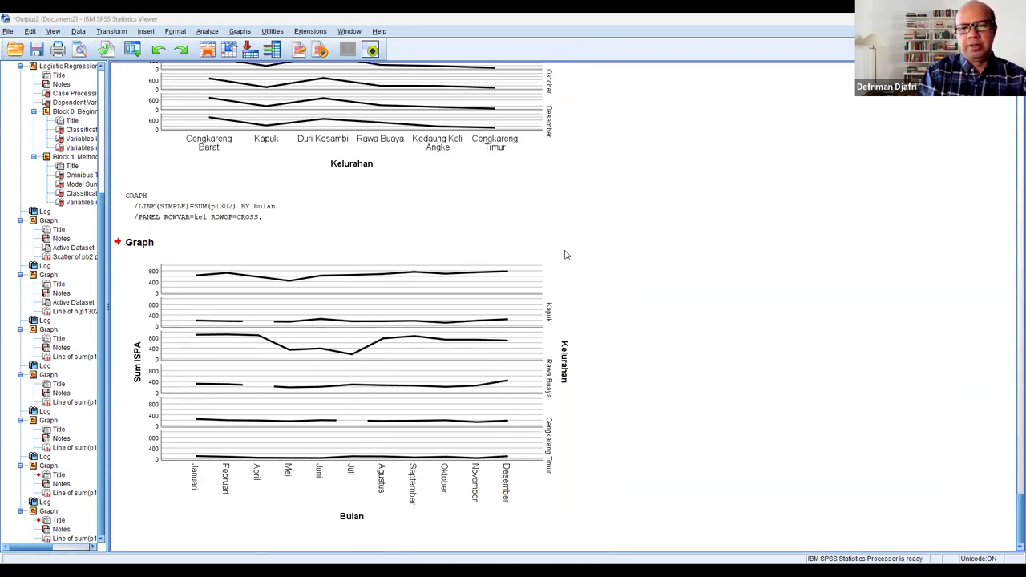
scroll(545, 241, "up", 5)
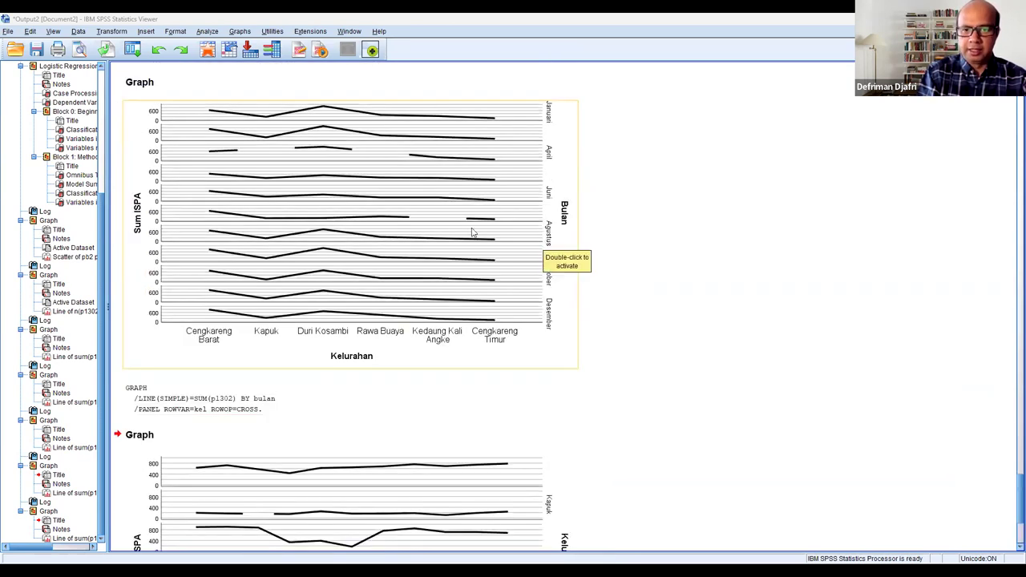
Open the Sum ISPA by Kelurahan chart for editing and apply wrapping to its Bulan panels
double_click(399, 219)
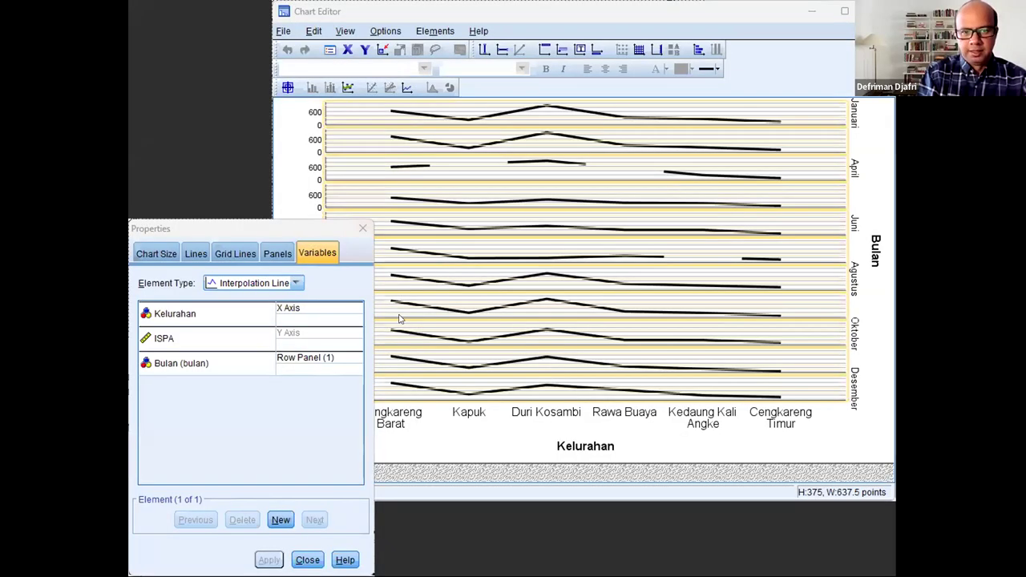
left_click(272, 253)
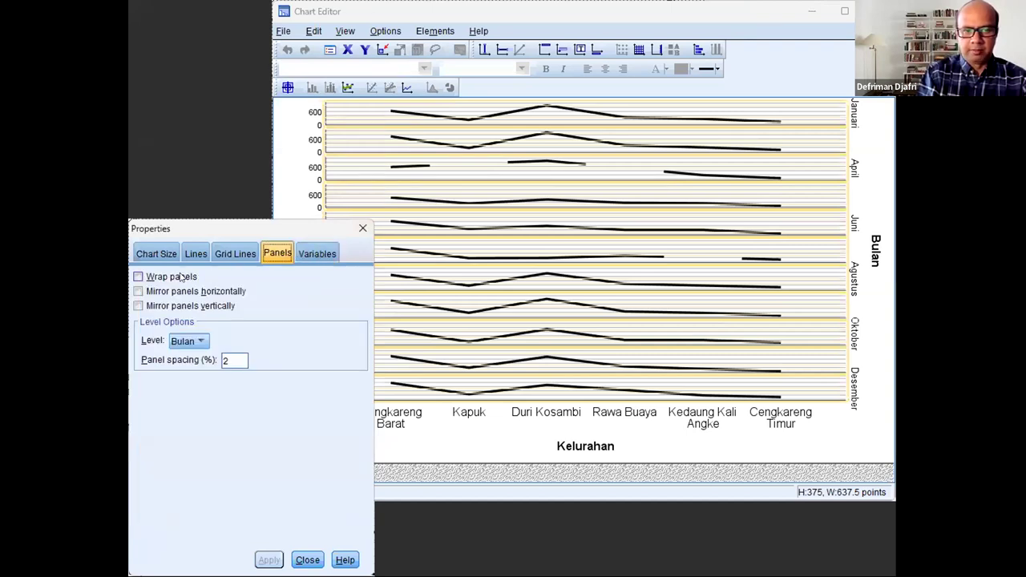
left_click(183, 277)
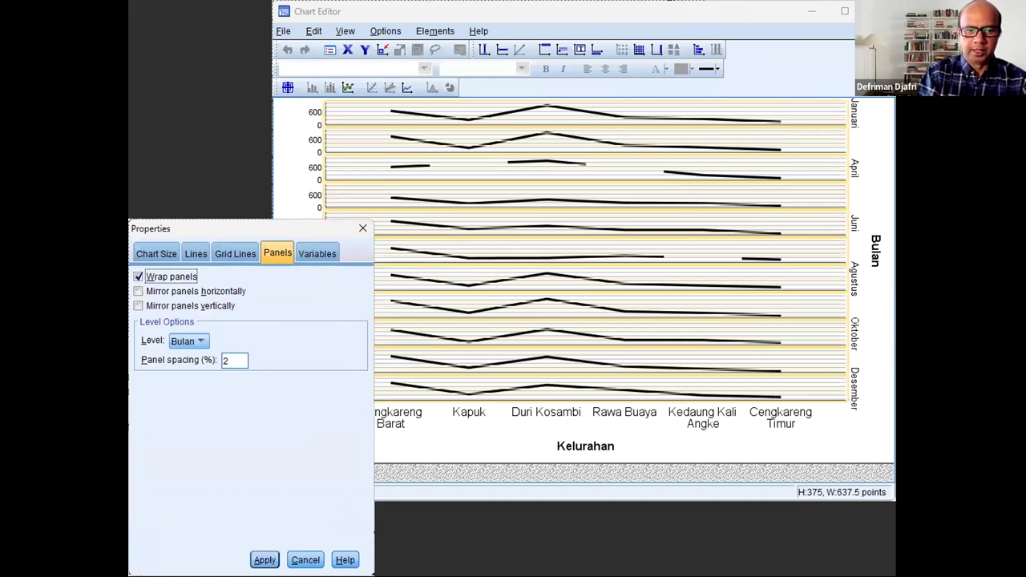
left_click(264, 559)
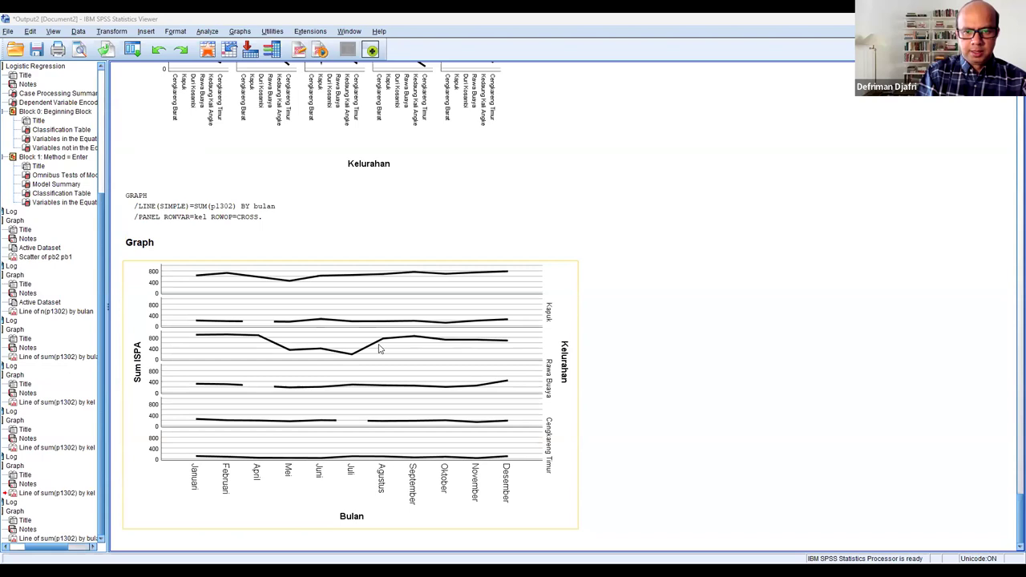
Wrap the Kelurahan panels of the Sum ISPA by Bulan chart and show grid lines for its month axis
left_click(380, 348)
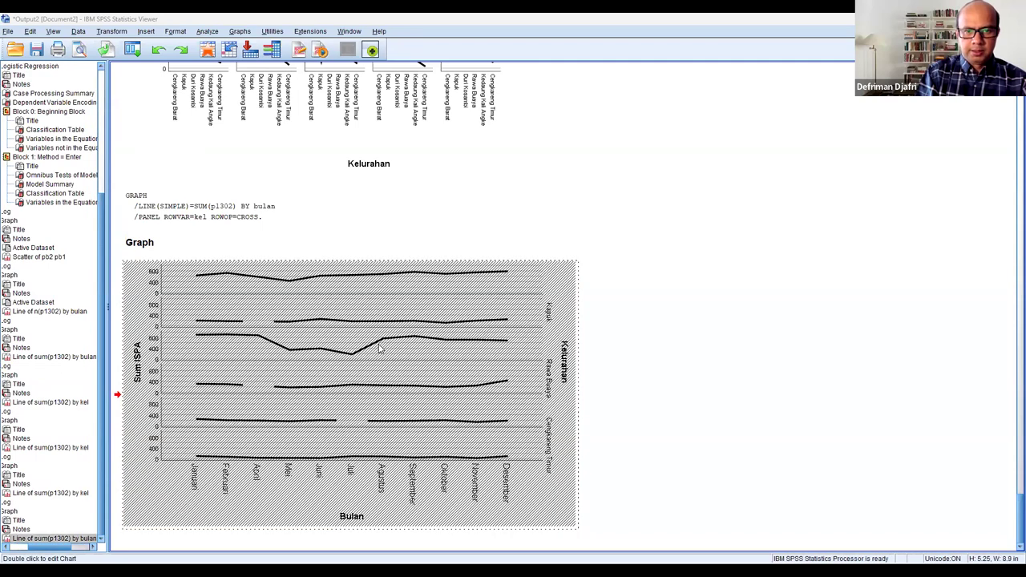
double_click(380, 348)
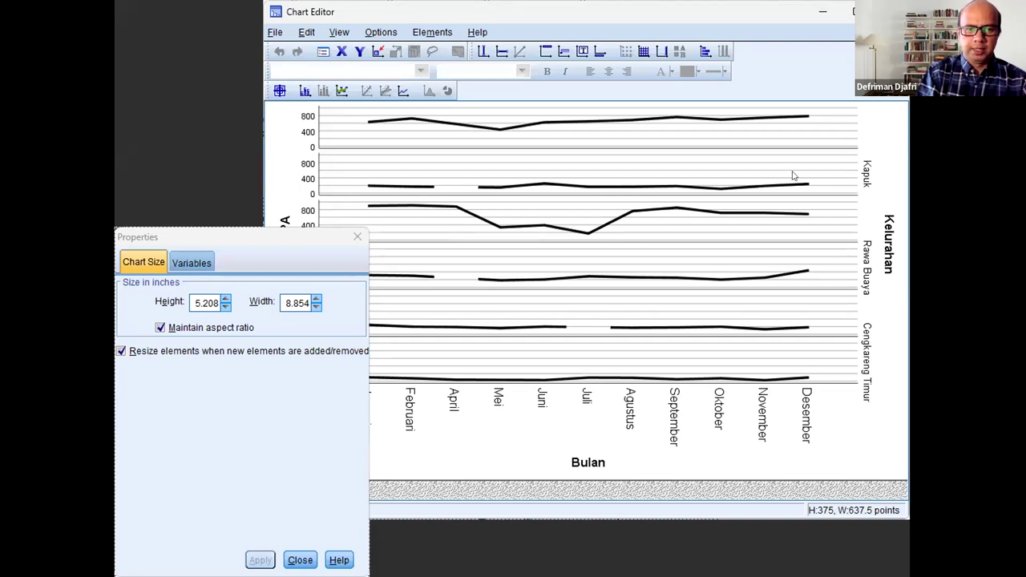
left_click(832, 141)
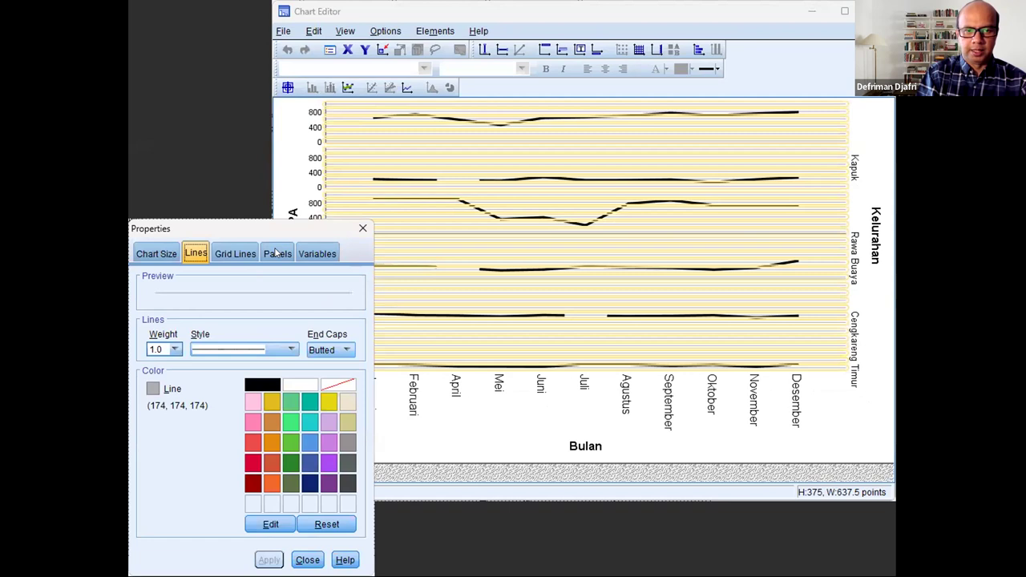
left_click(277, 254)
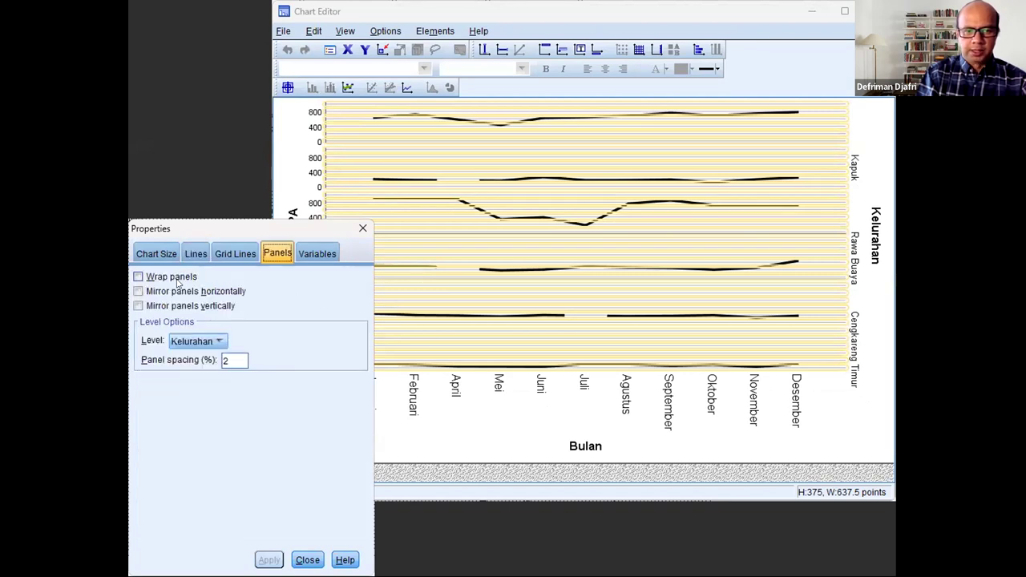
left_click(176, 277)
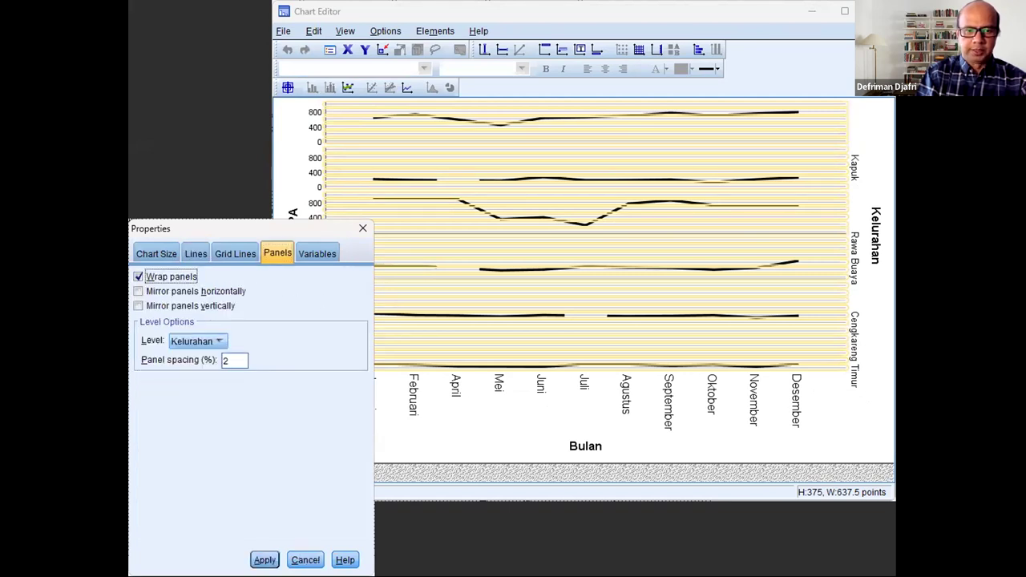
left_click(267, 561)
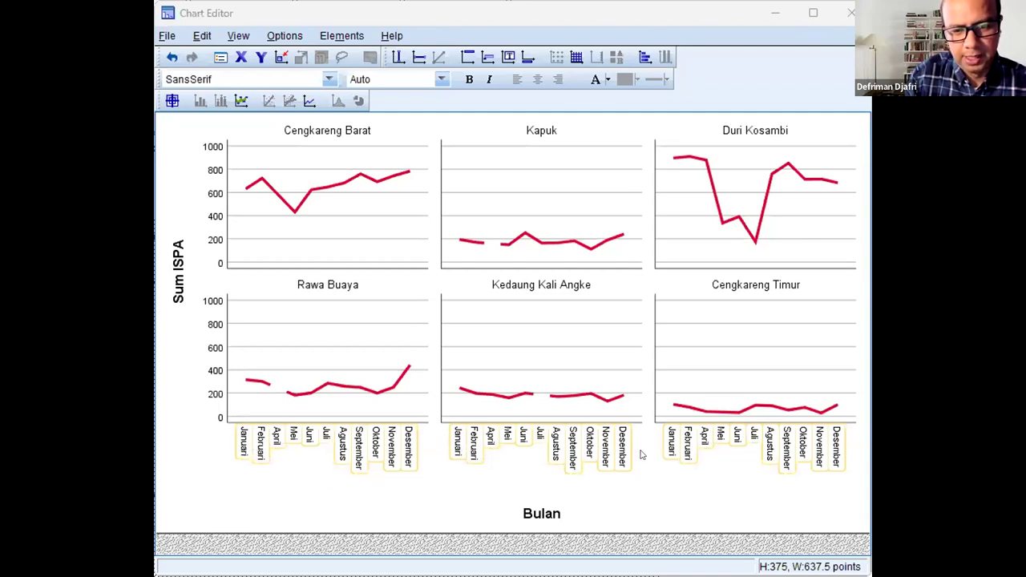
right_click(342, 437)
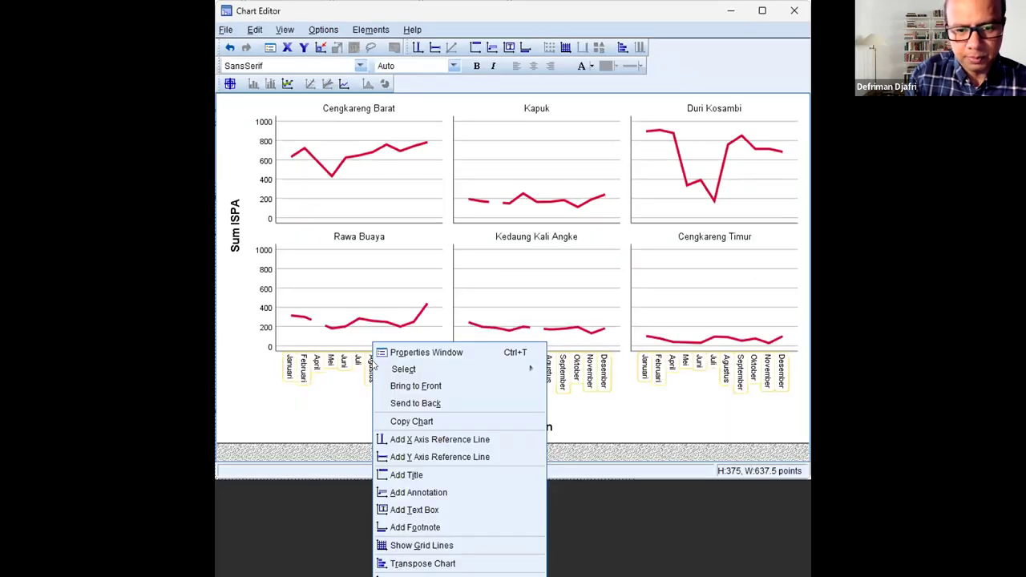
left_click(484, 545)
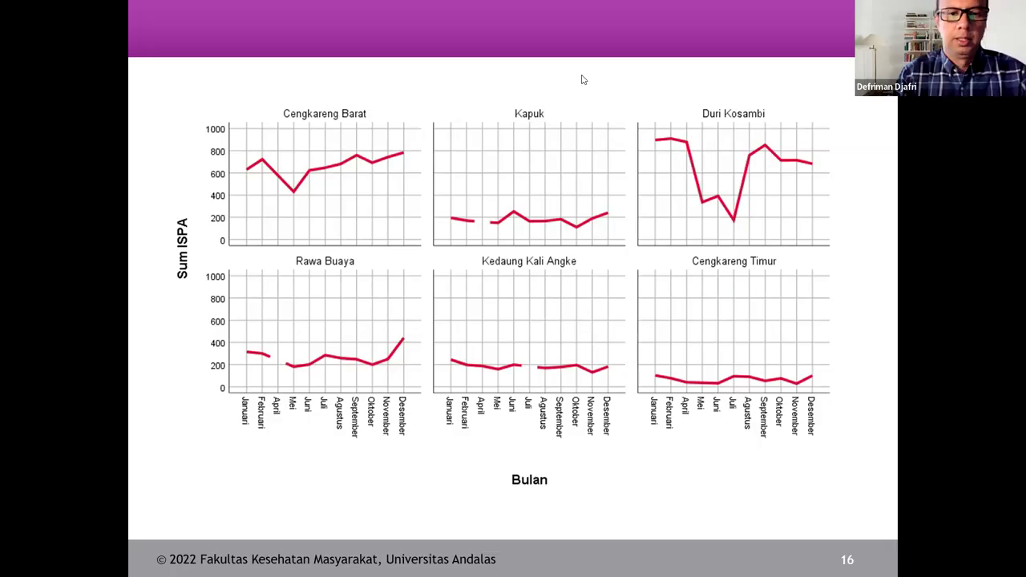
Return to the Chart Editor and try showing data labels in size 8 on the Sum ISPA by Bulan lines
key("alt+Tab")
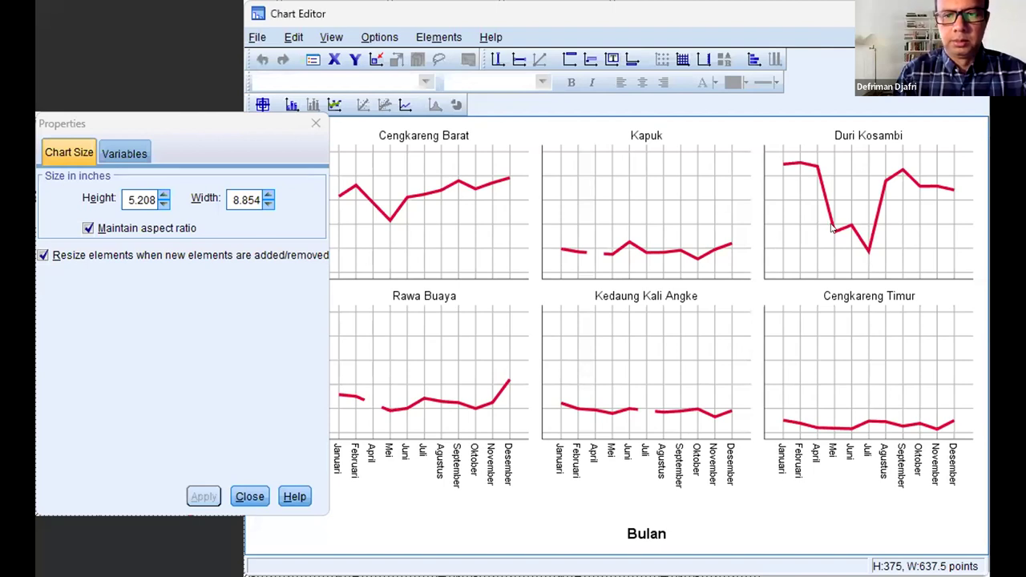
left_click(832, 228)
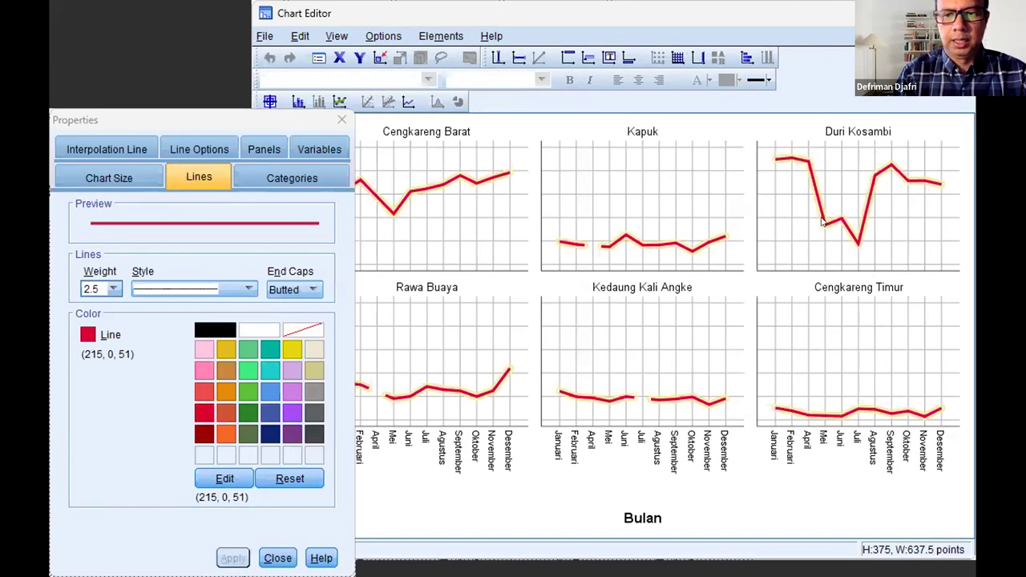
right_click(822, 223)
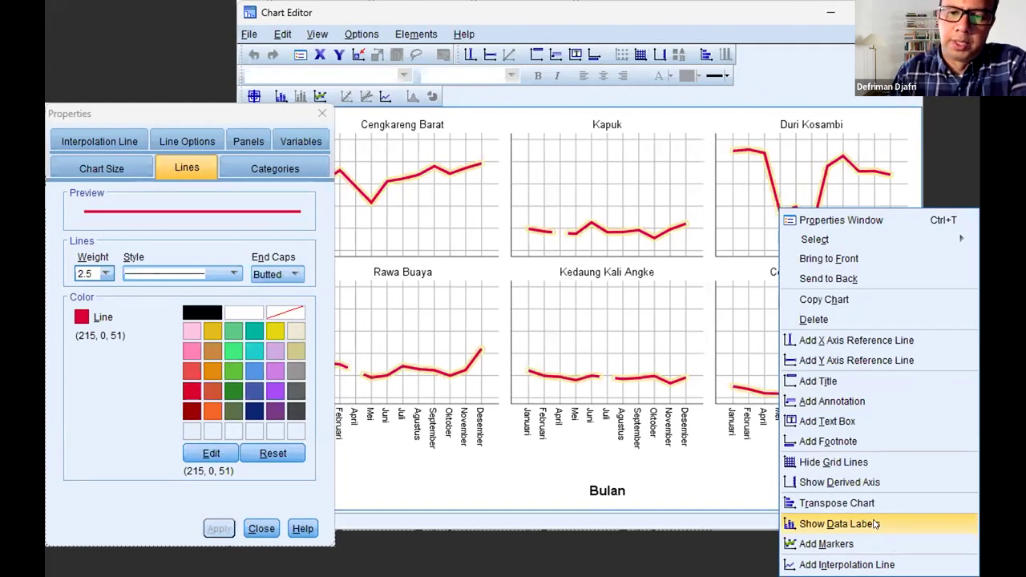
left_click(876, 524)
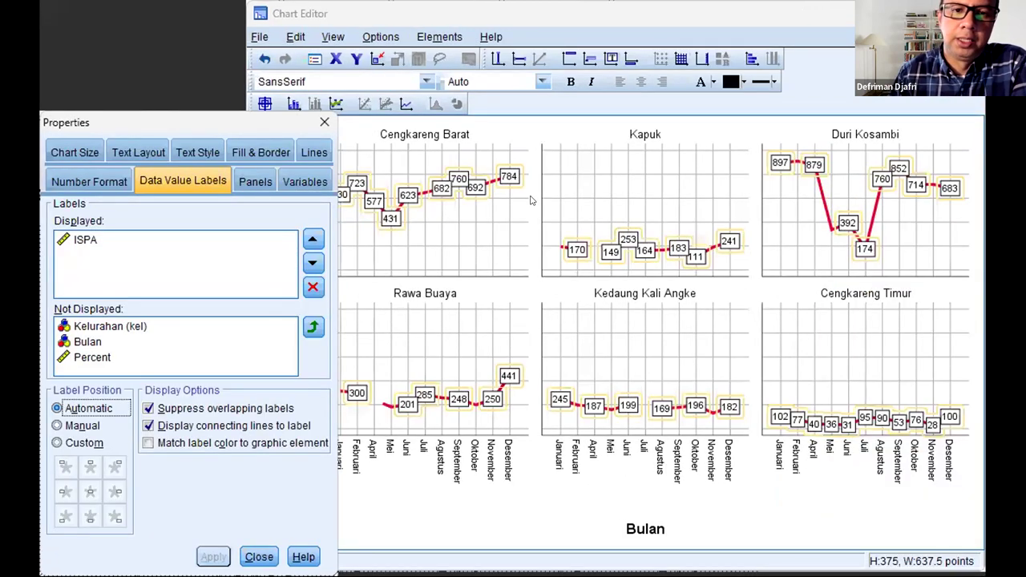
left_click(544, 81)
left_click(509, 114)
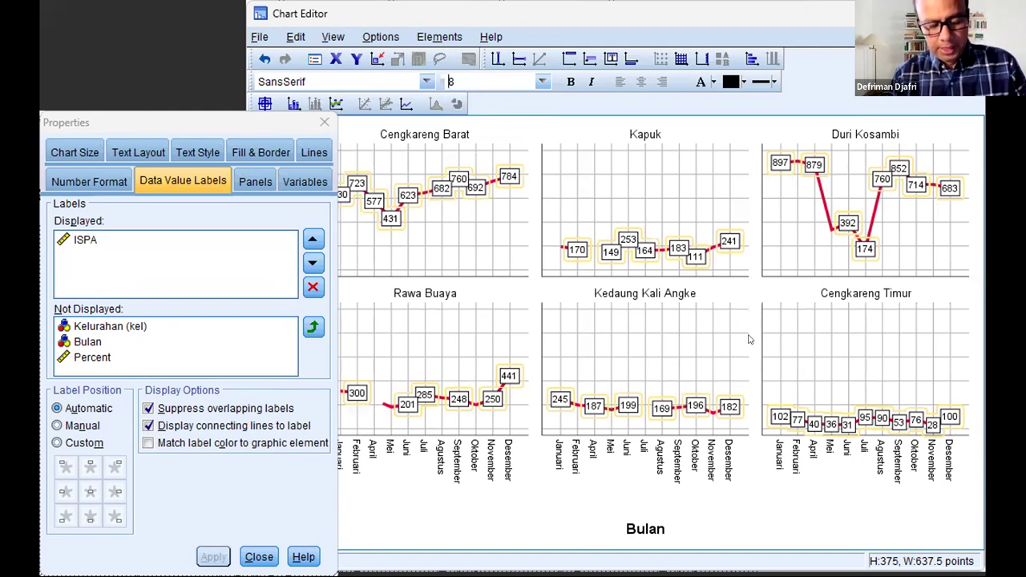
left_click(692, 217)
key("ctrl+z")
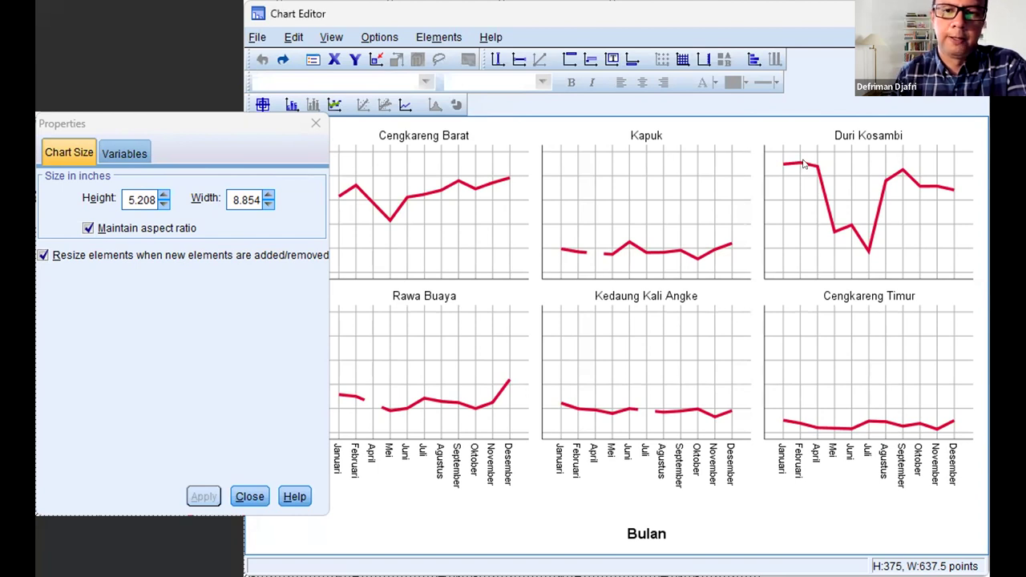
Try data labels on the lines again, select the Cengkareng Barat Desember label, and undo the labels
left_click(561, 243)
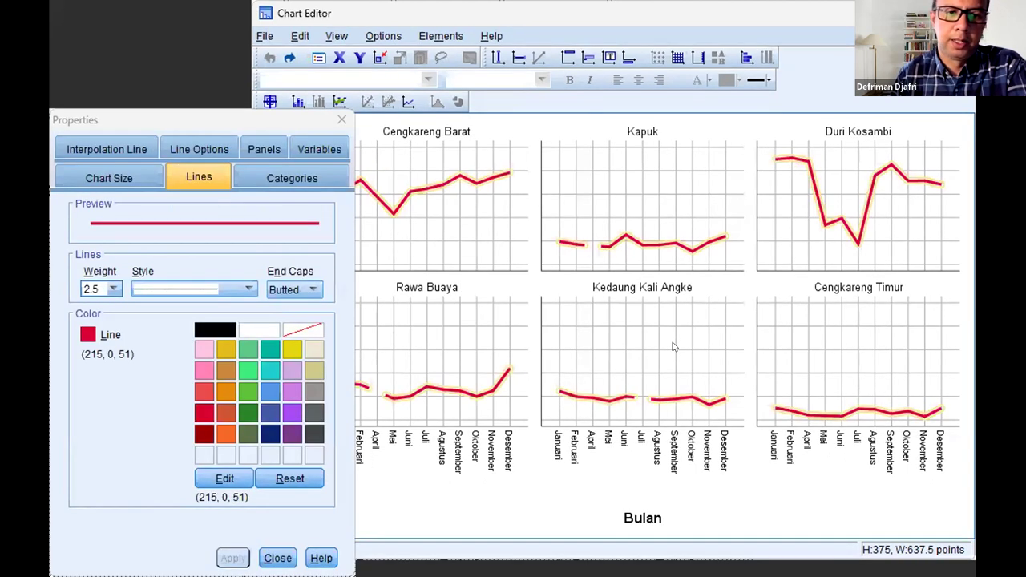
right_click(903, 181)
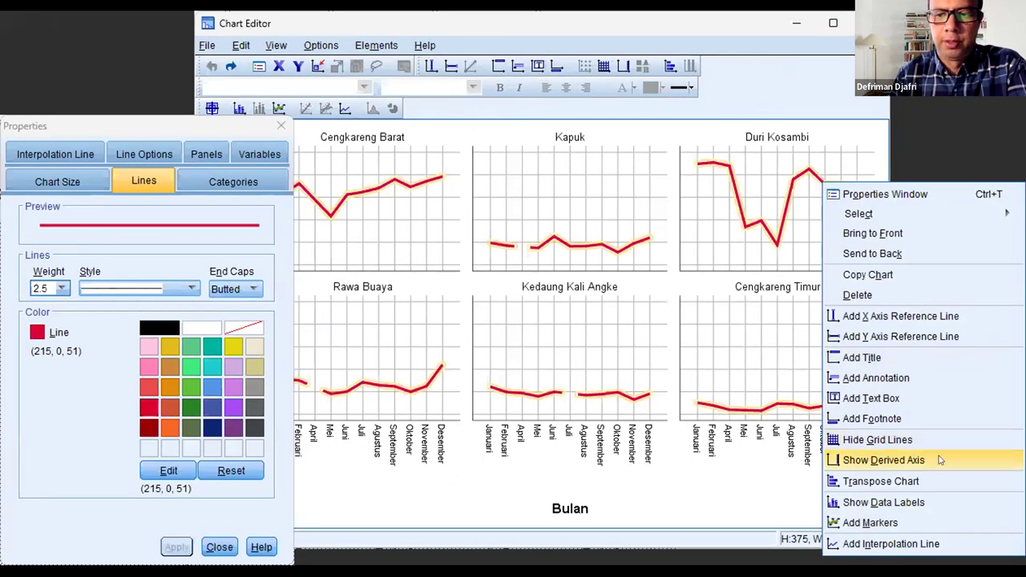
left_click(921, 502)
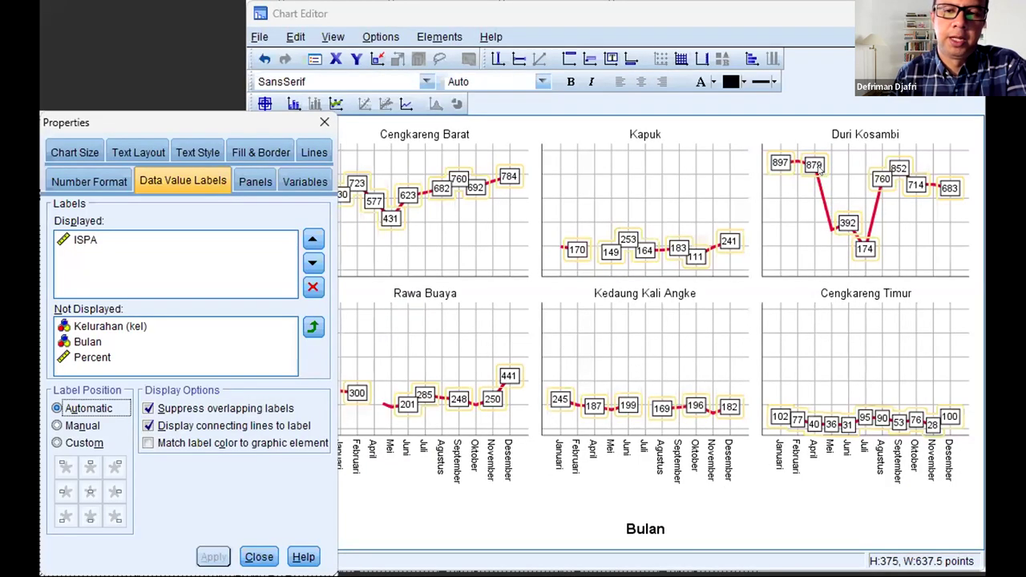
left_click(819, 165)
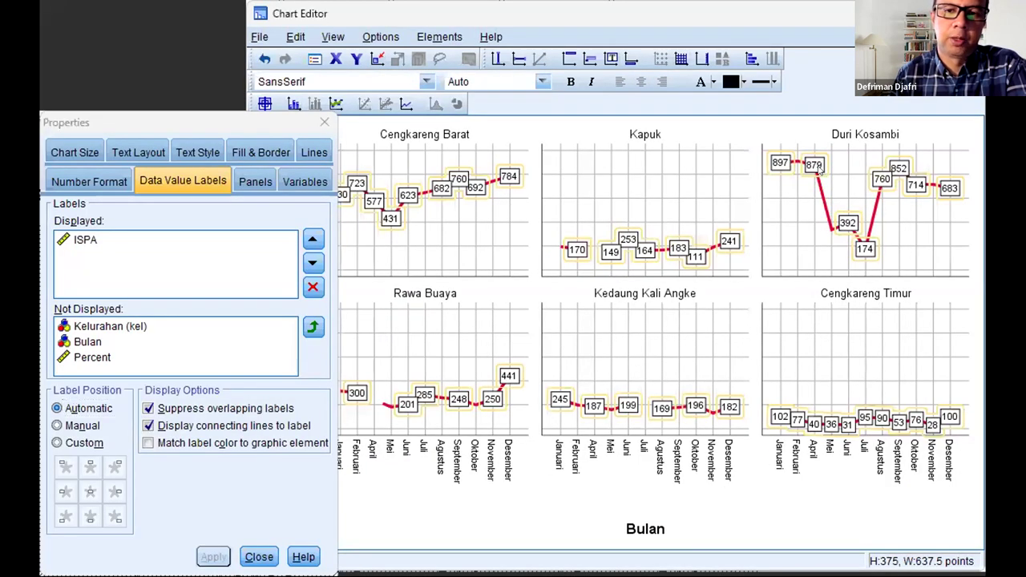
left_click(504, 177)
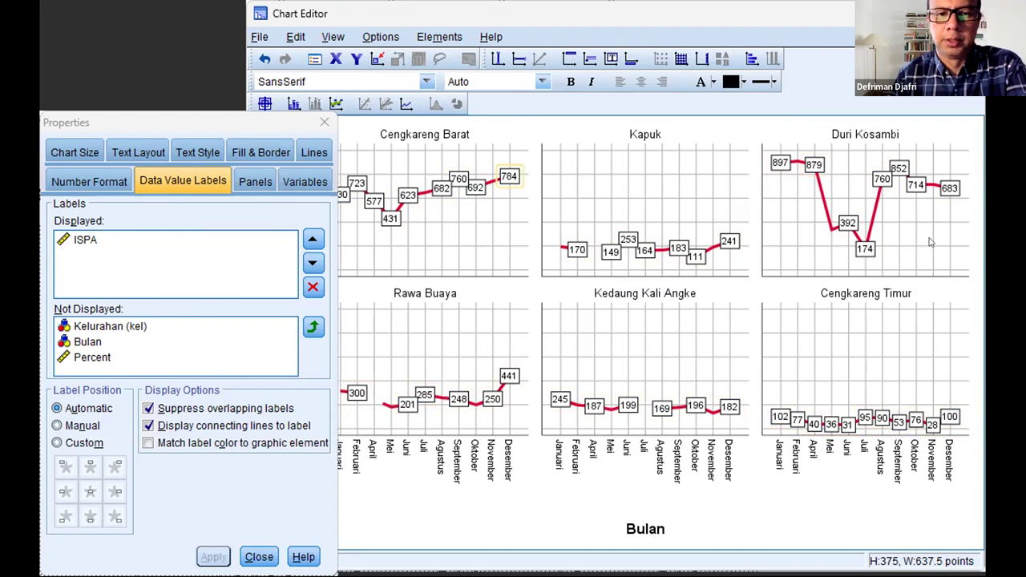
left_click(708, 367)
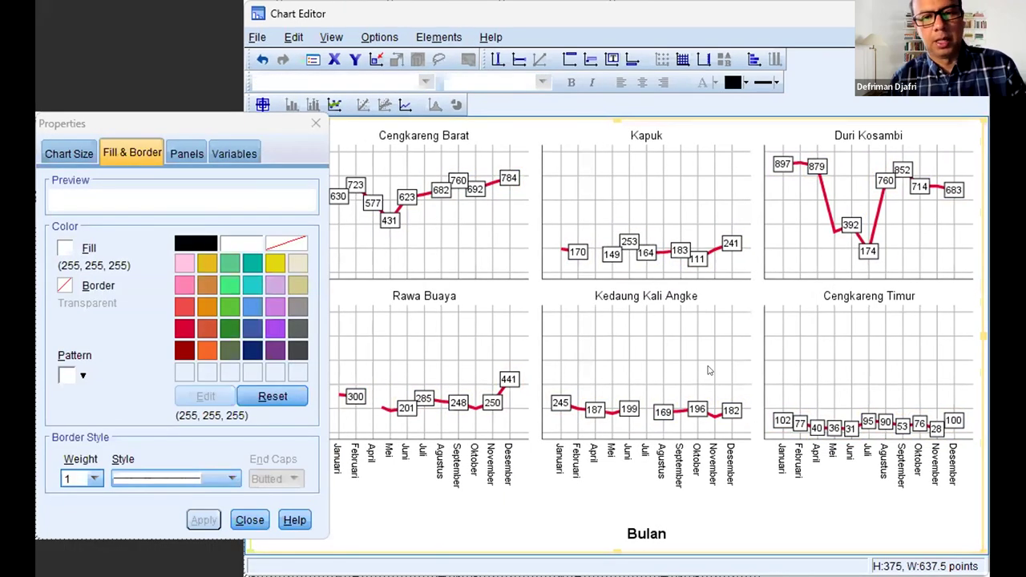
key("ctrl+z")
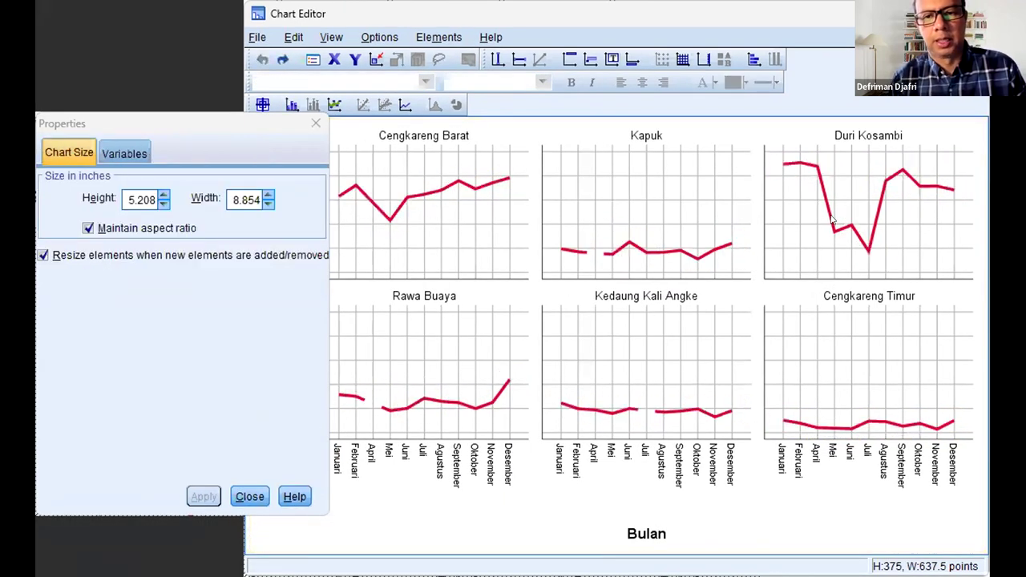
Show data labels on the Sum ISPA lines and set their font to Script MT Bold
left_click(832, 220)
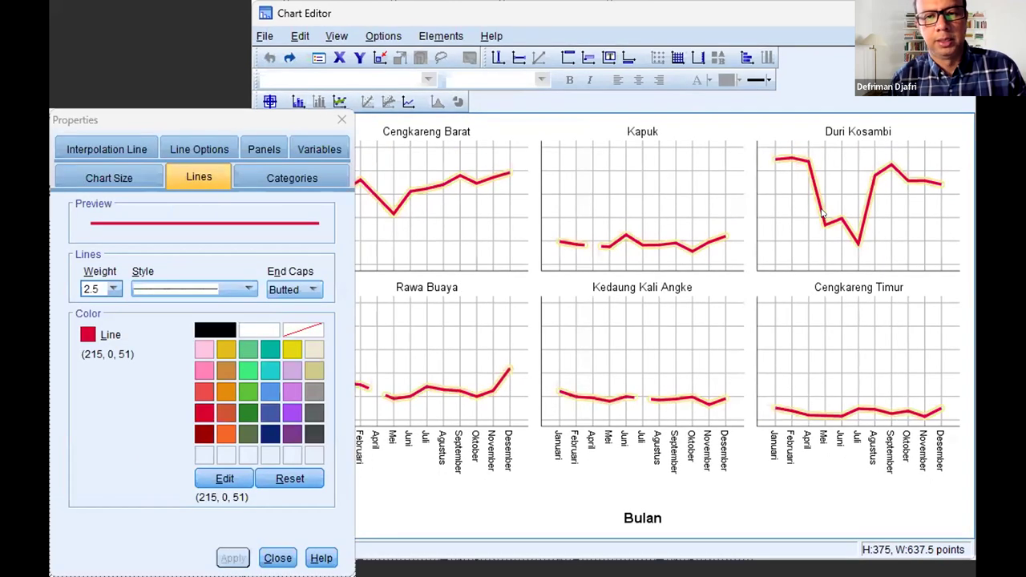
right_click(822, 213)
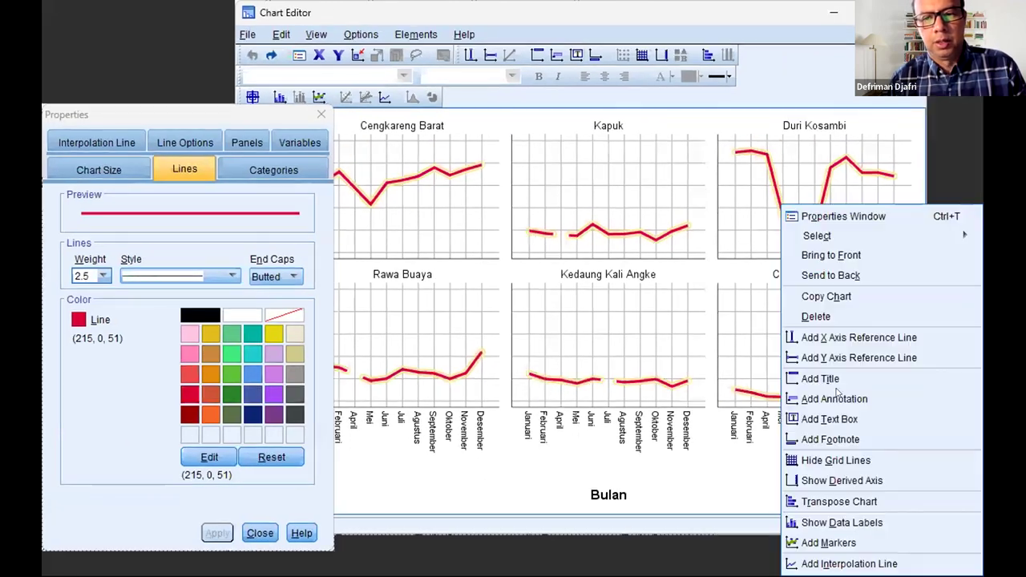
left_click(878, 523)
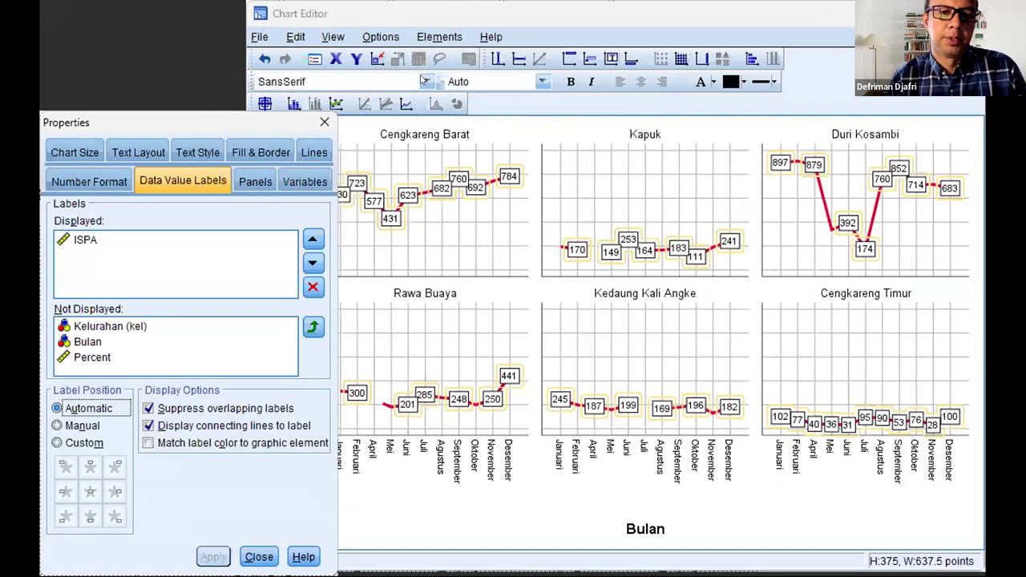
left_click(426, 80)
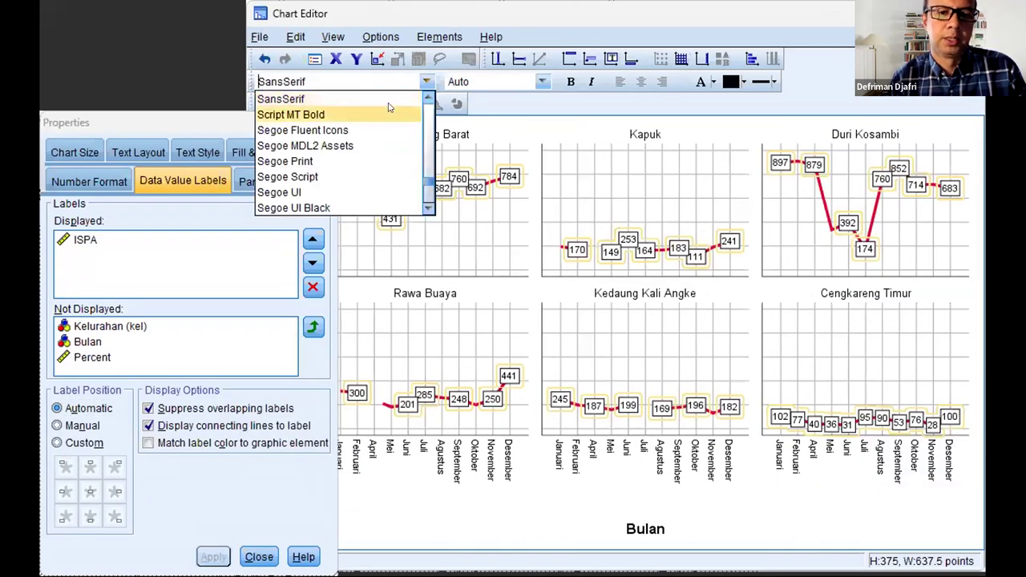
left_click(391, 111)
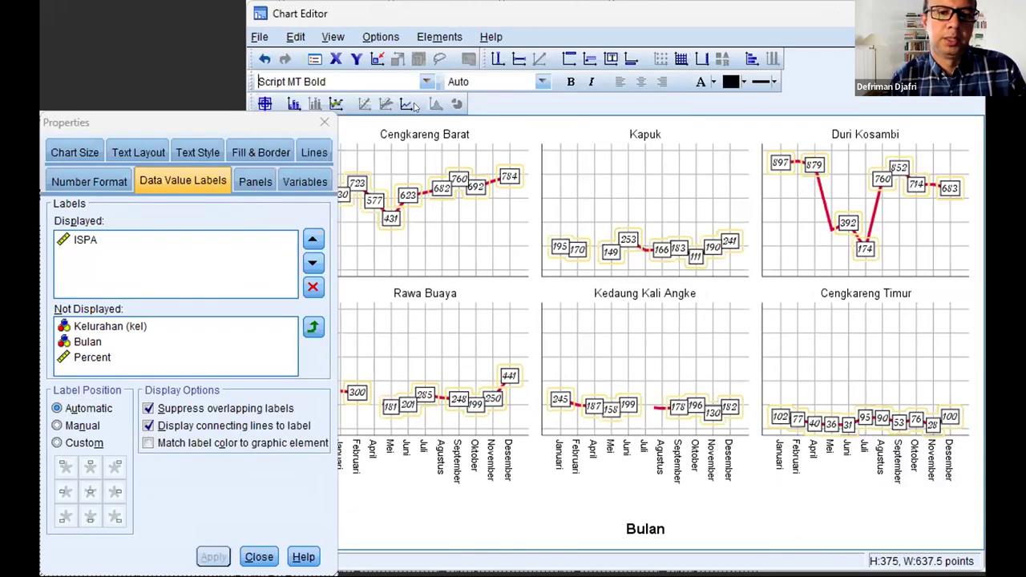
Set the font size of the ISPA data labels to 5
left_click(543, 81)
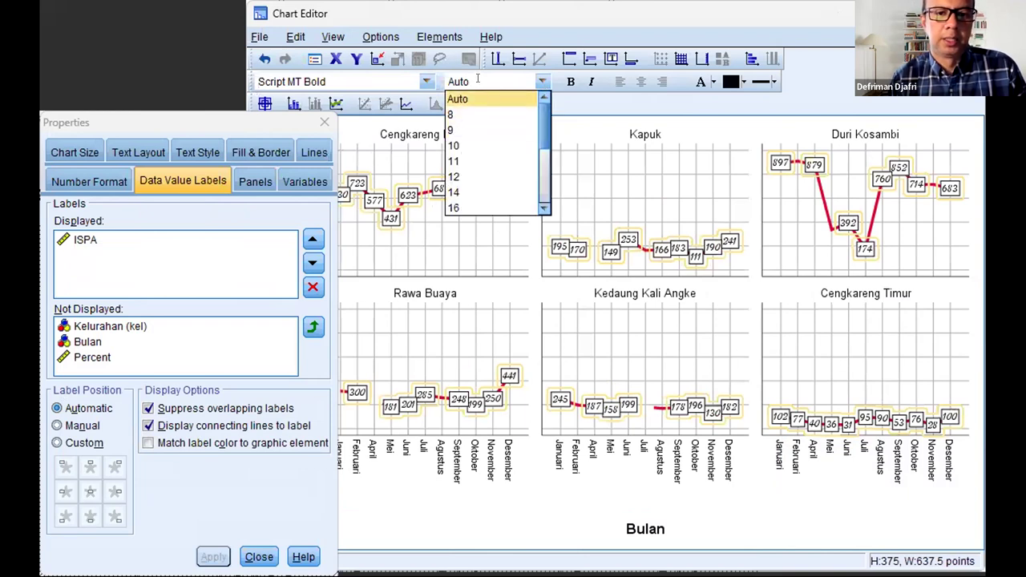
type("5")
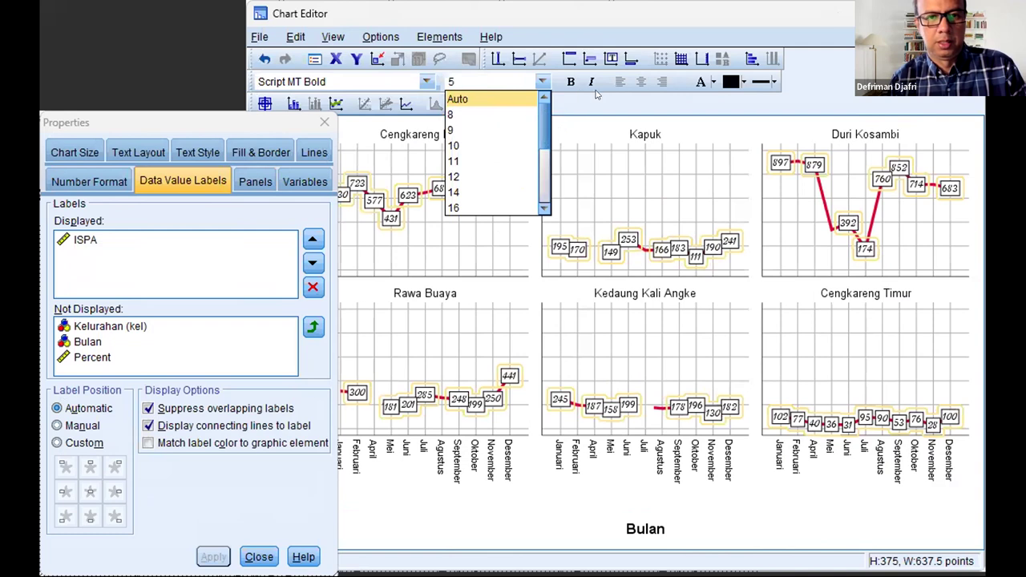
key("Return")
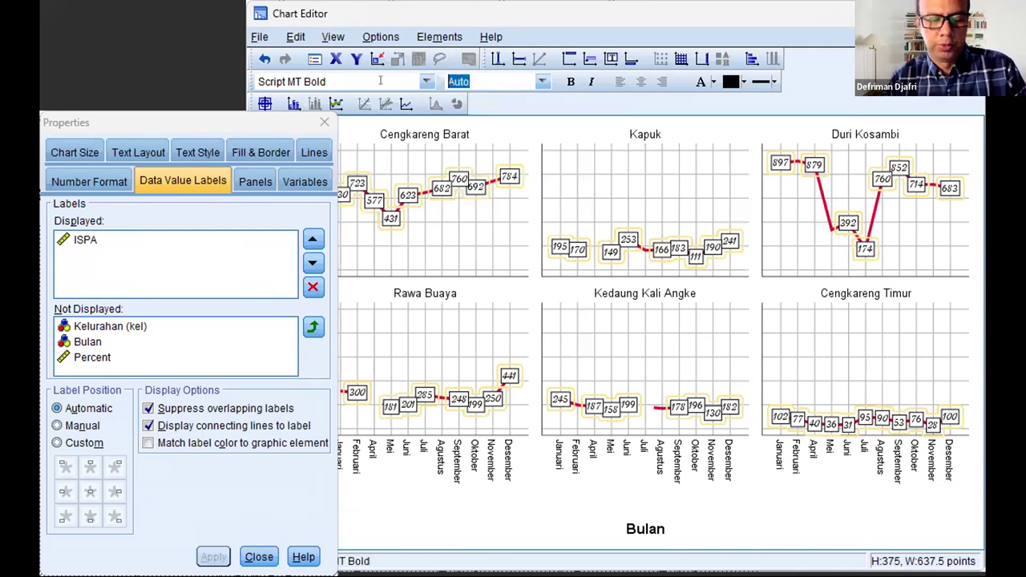
type("5")
key("Return")
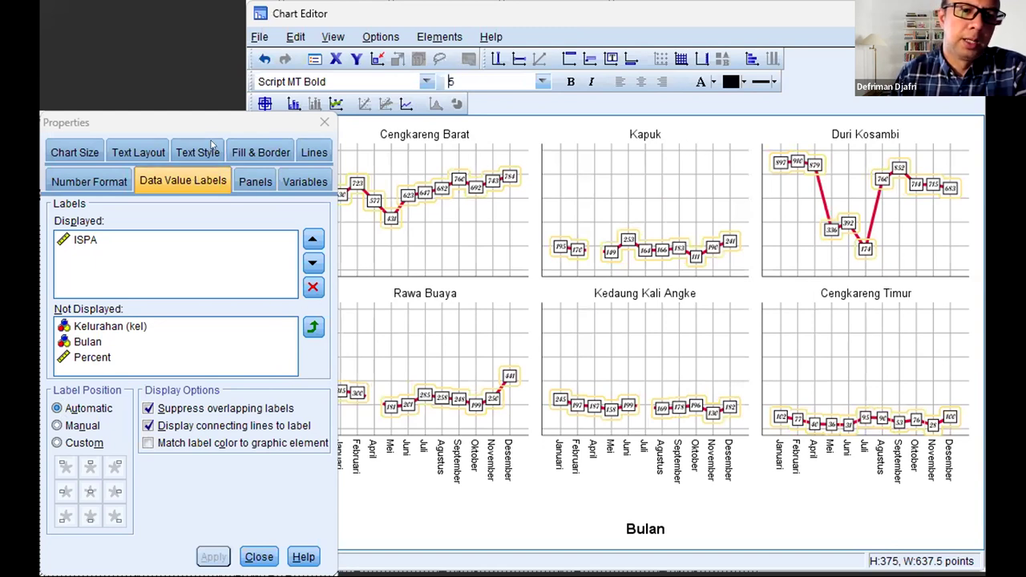
Make the fill of the ISPA data labels transparent and apply the change
left_click(249, 157)
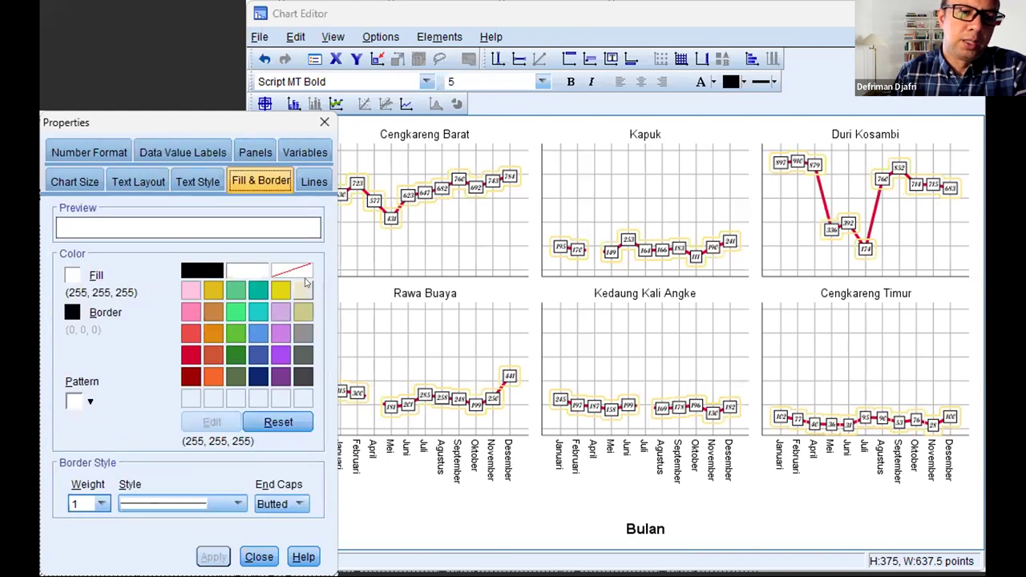
left_click(294, 274)
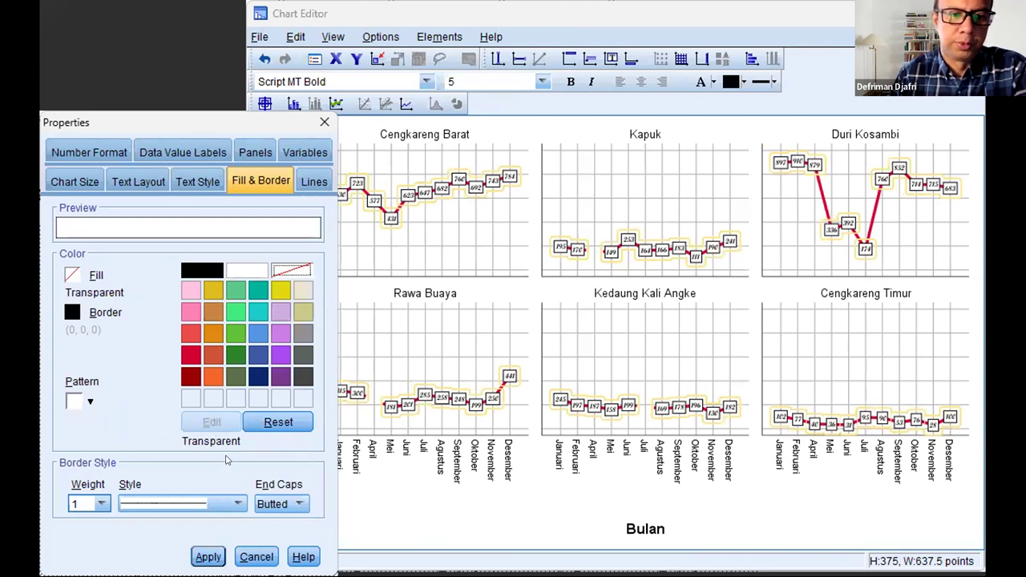
left_click(208, 555)
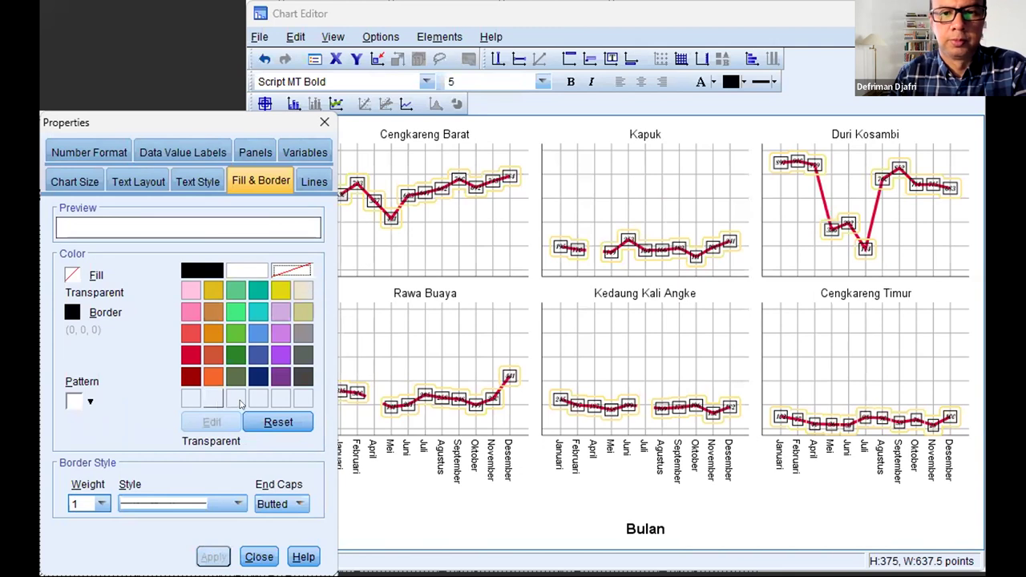
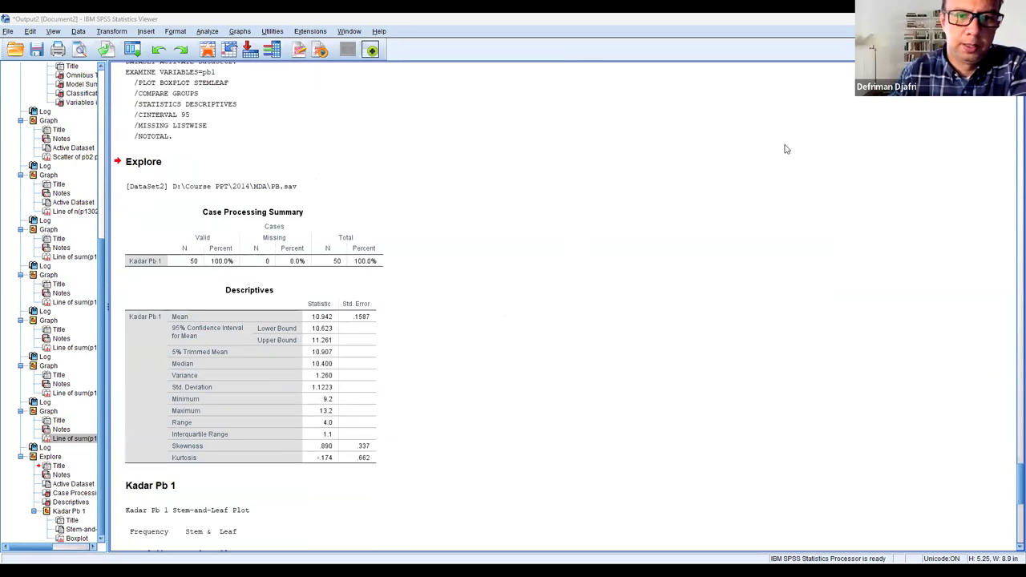
Examine the Descriptives table and the start of the stem-and-leaf plot in the Explore output for Kadar Pb 1
scroll(827, 441, "down", 1)
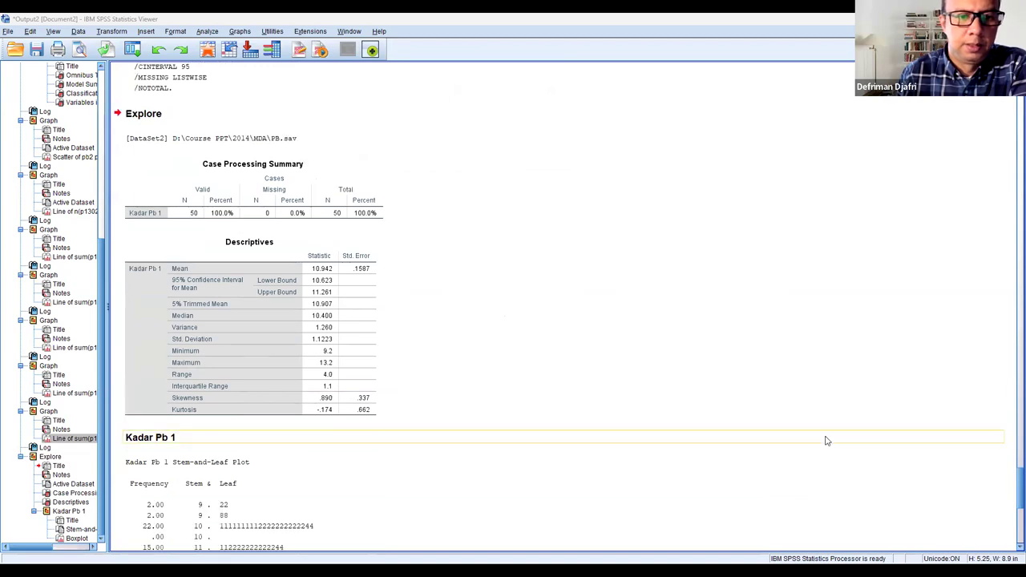
left_click(827, 441)
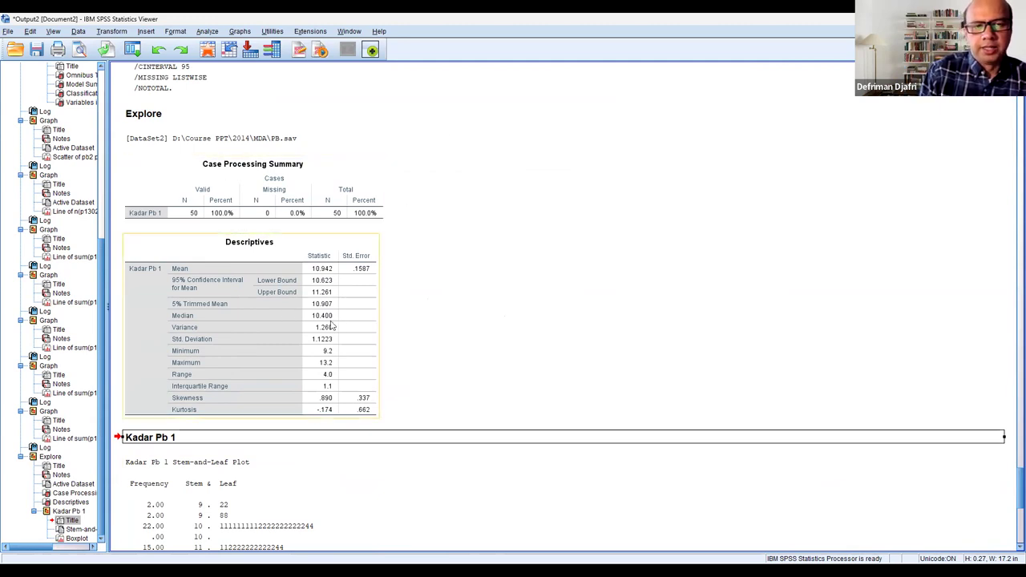
left_click(286, 201)
left_click(173, 253)
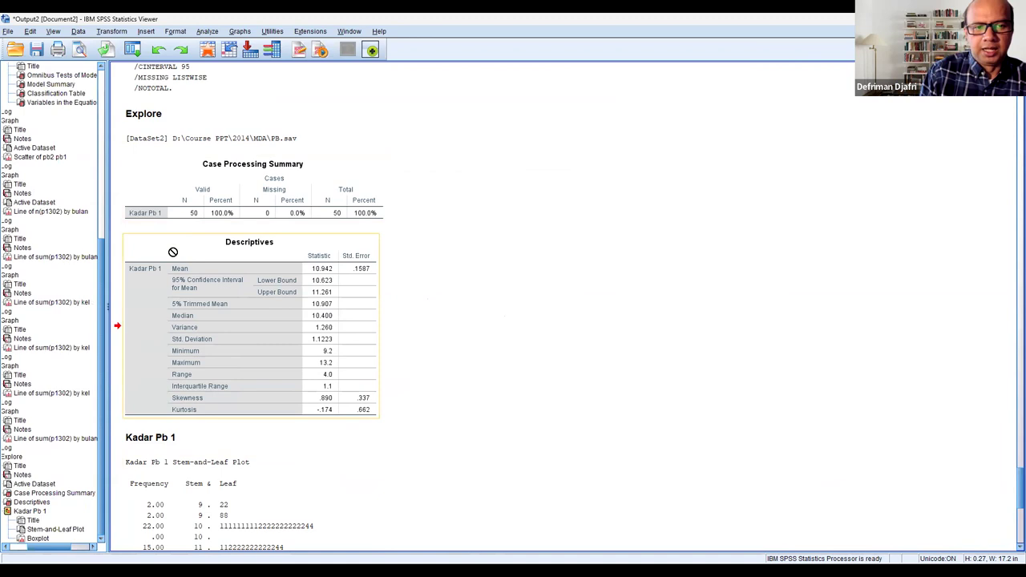
left_click_drag(542, 280, 202, 272)
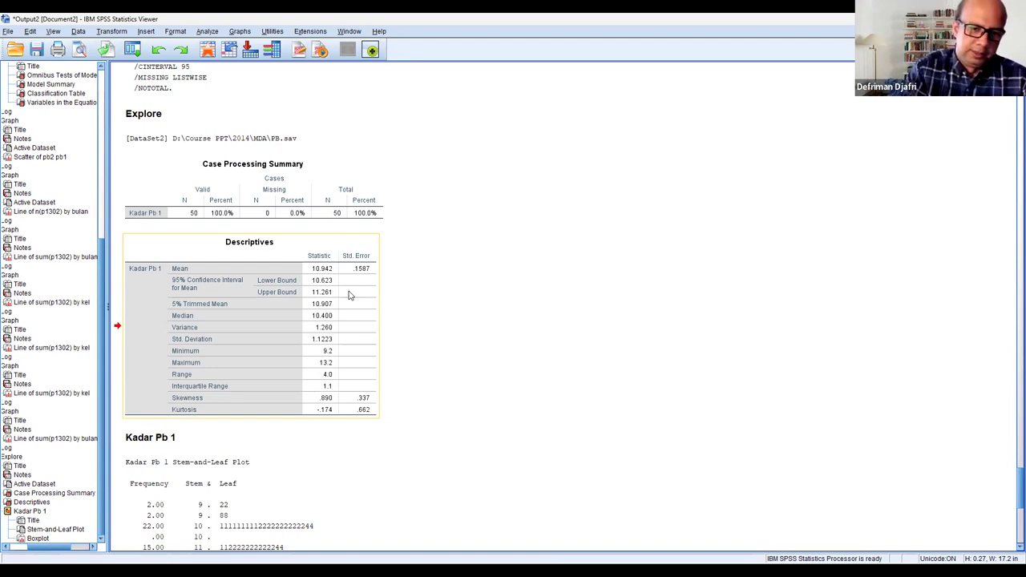
left_click_drag(335, 328, 519, 285)
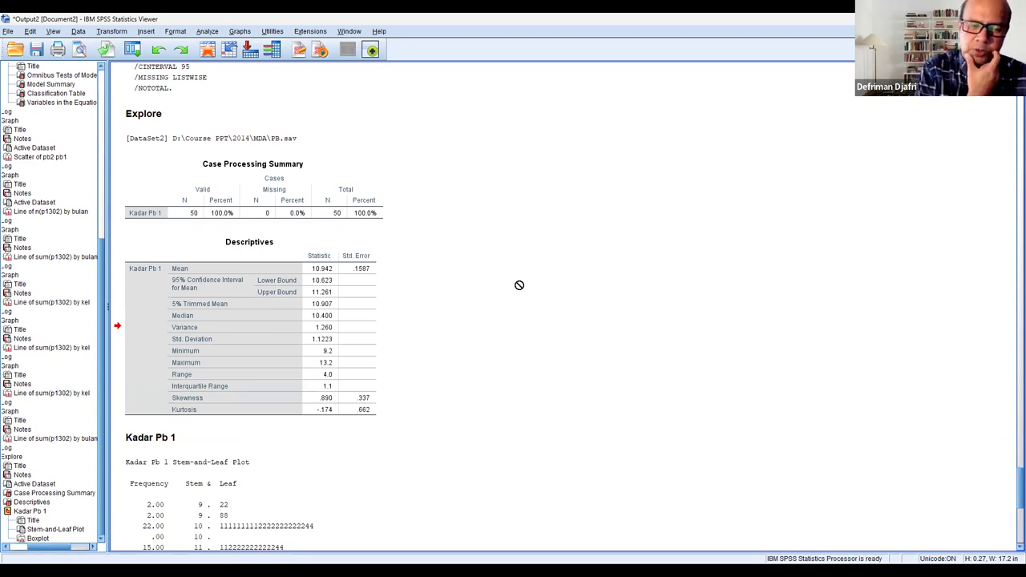
left_click(366, 348)
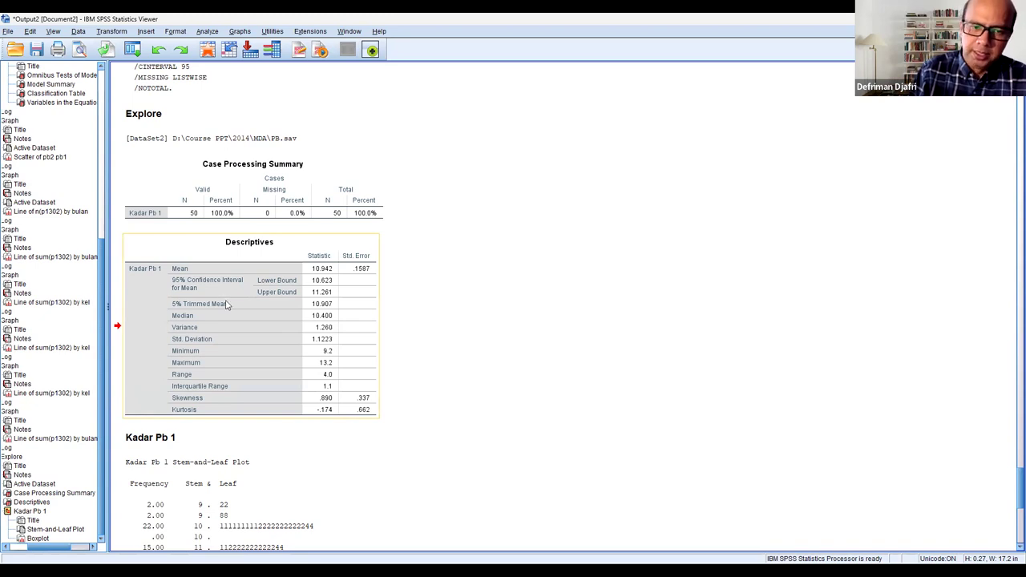
left_click(488, 328)
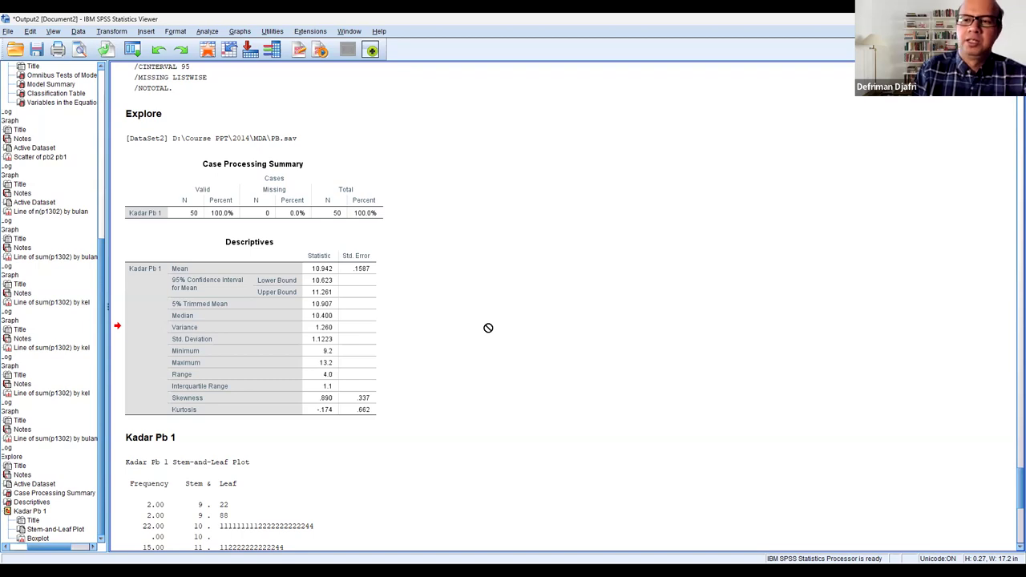
left_click(724, 490)
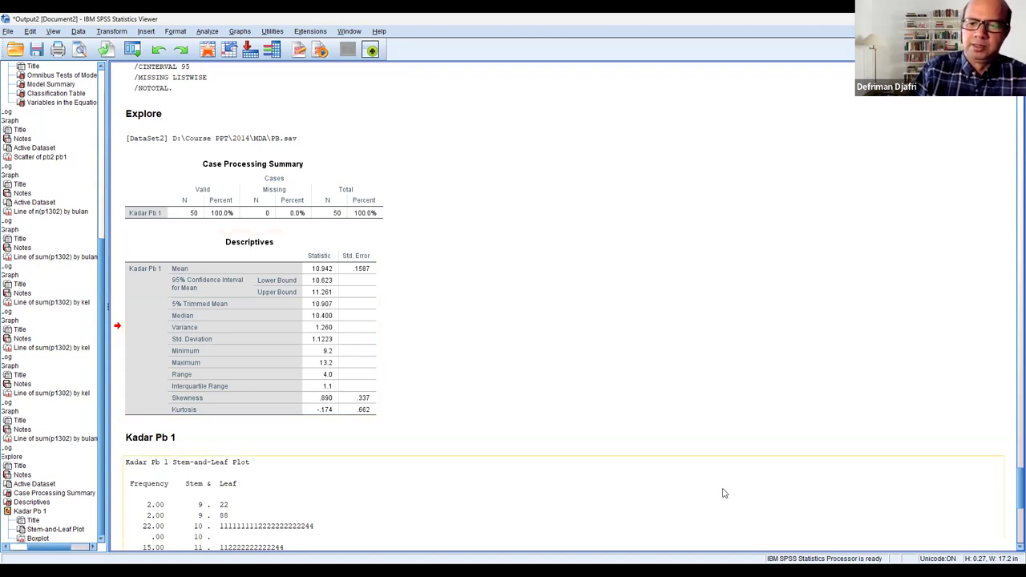